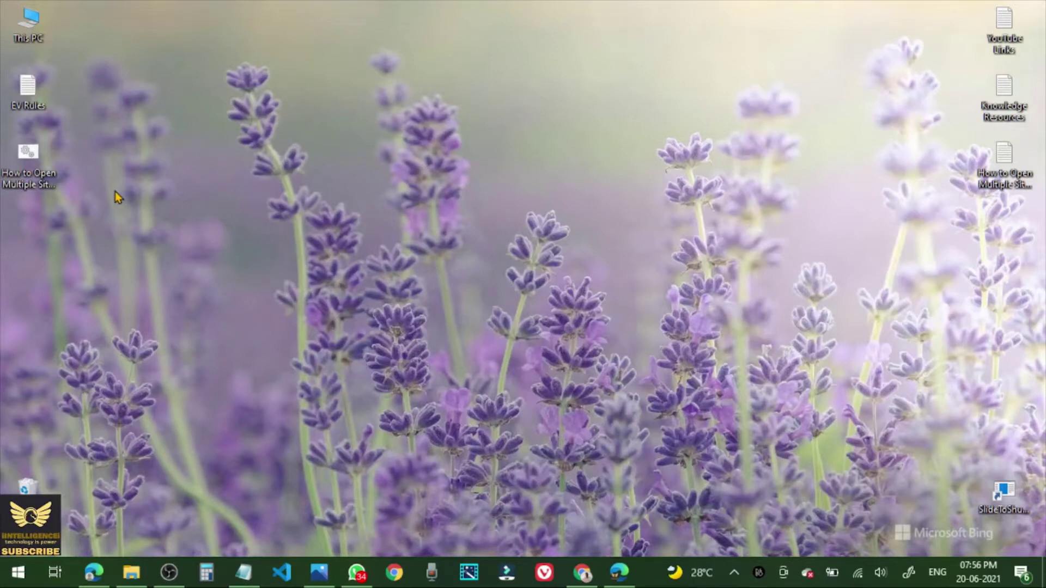
Open the Windows Settings home page from Start
{"action": "left_click", "coordinate": [18, 575]}
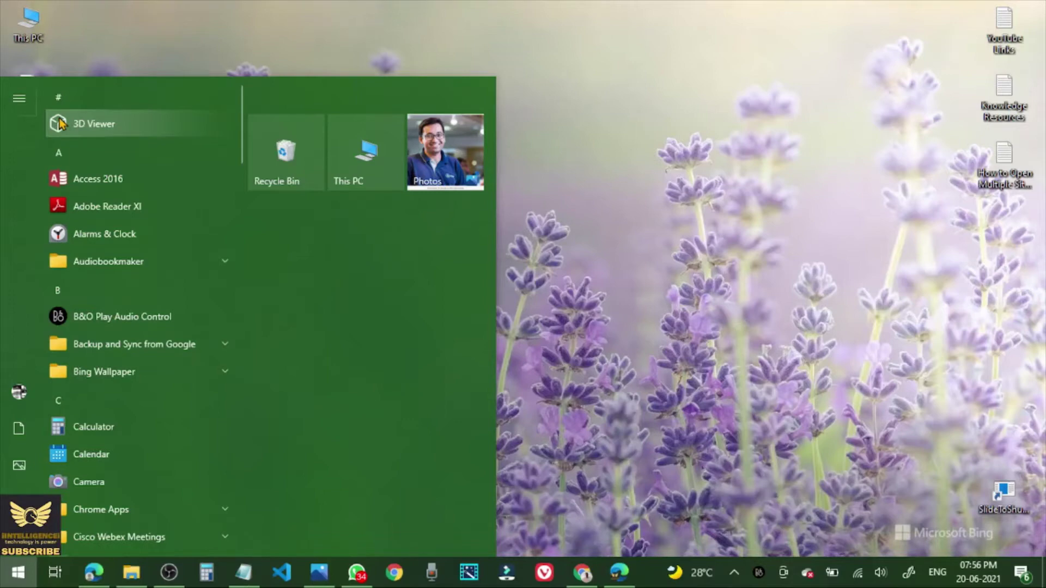
{"action": "left_click", "coordinate": [18, 101]}
{"action": "left_click", "coordinate": [17, 100]}
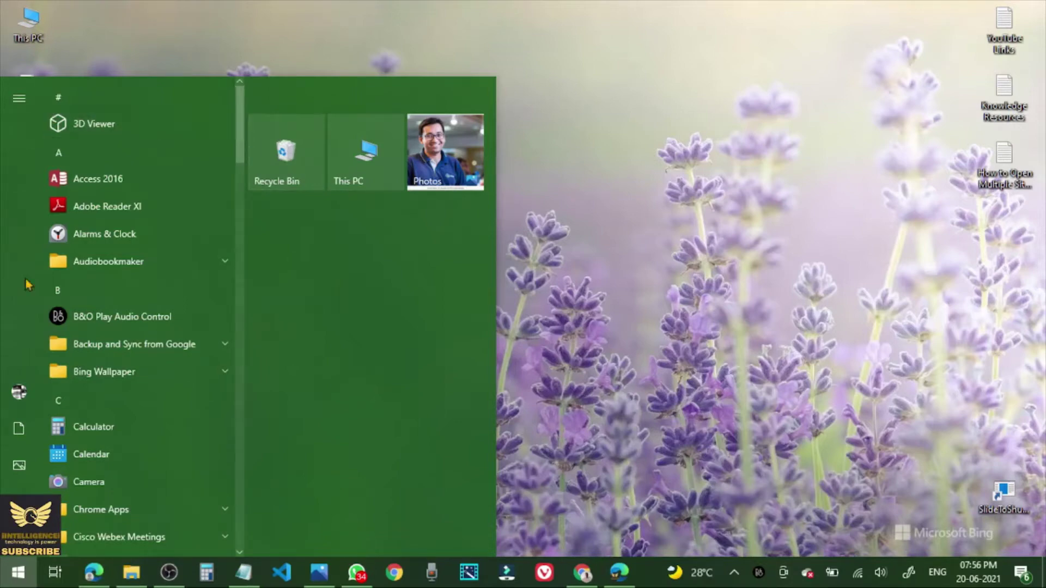
{"action": "mouse_move", "coordinate": [10, 433]}
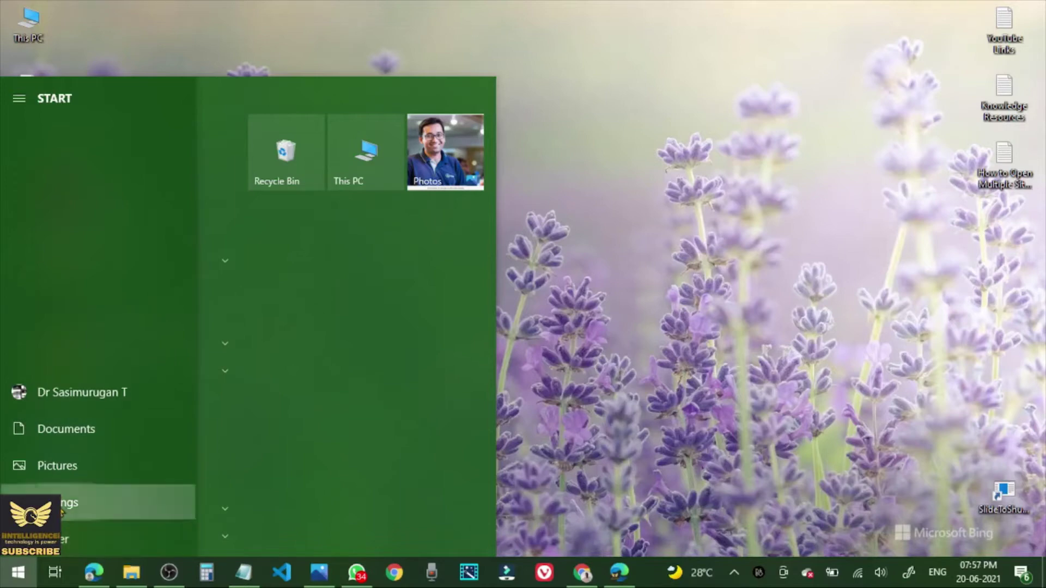
{"action": "left_click", "coordinate": [61, 507]}
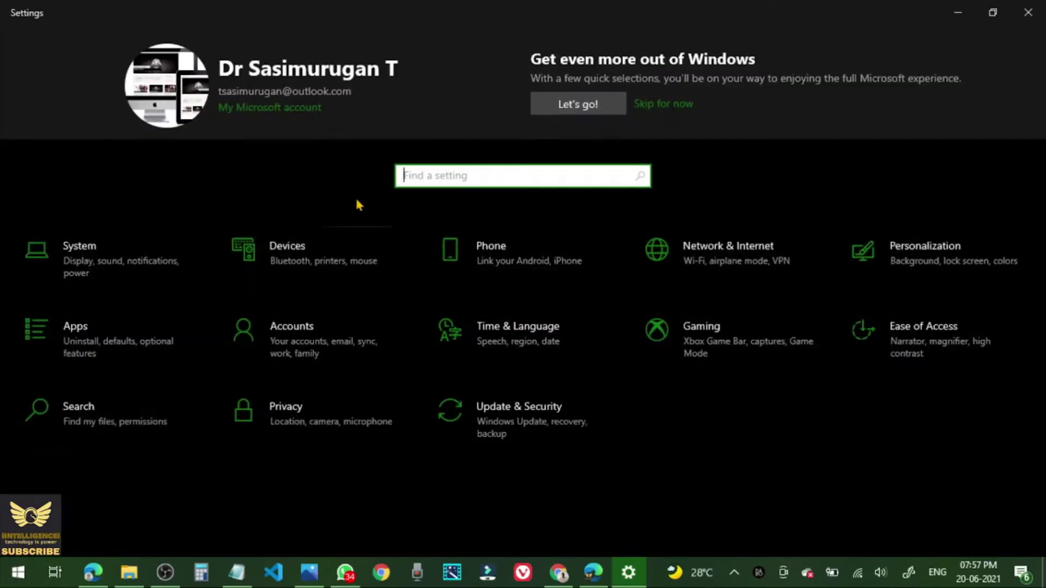
Search Windows Settings for "task scheduler", then return to the Settings home page
{"action": "type", "text": "task sc"}
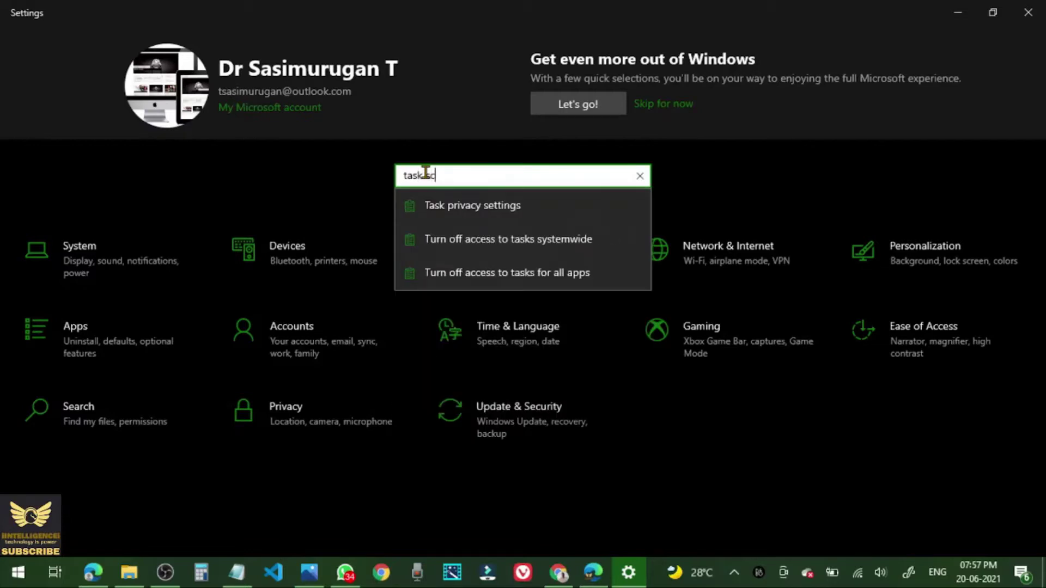
{"action": "type", "text": "heduler"}
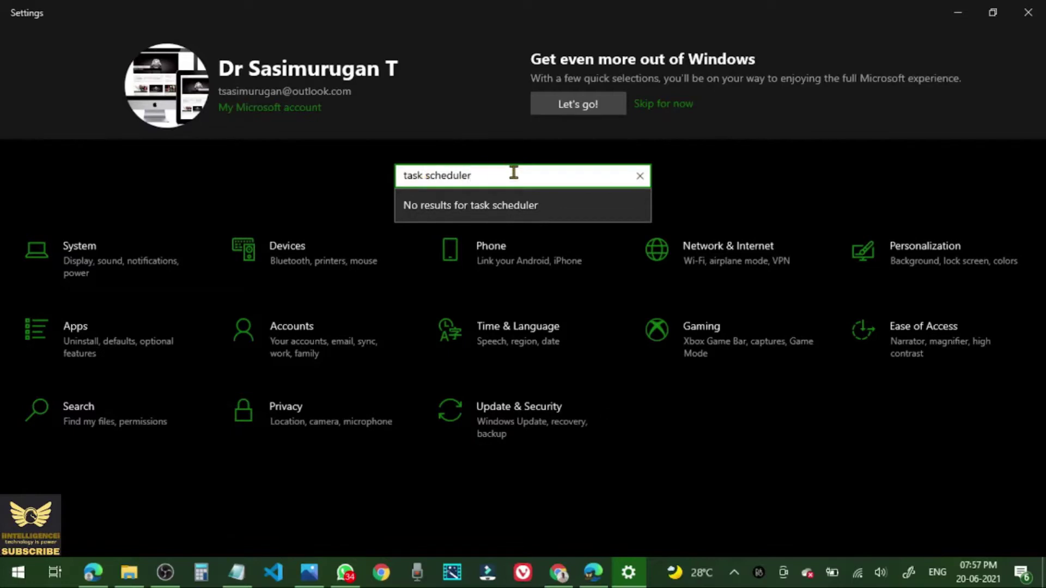
{"action": "key", "text": "Return"}
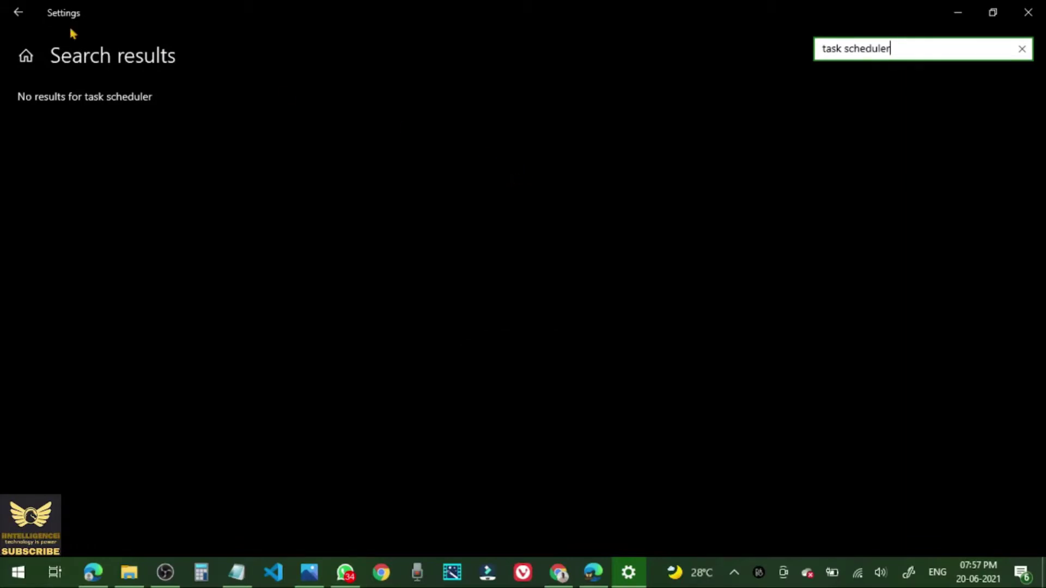
{"action": "left_click", "coordinate": [18, 12]}
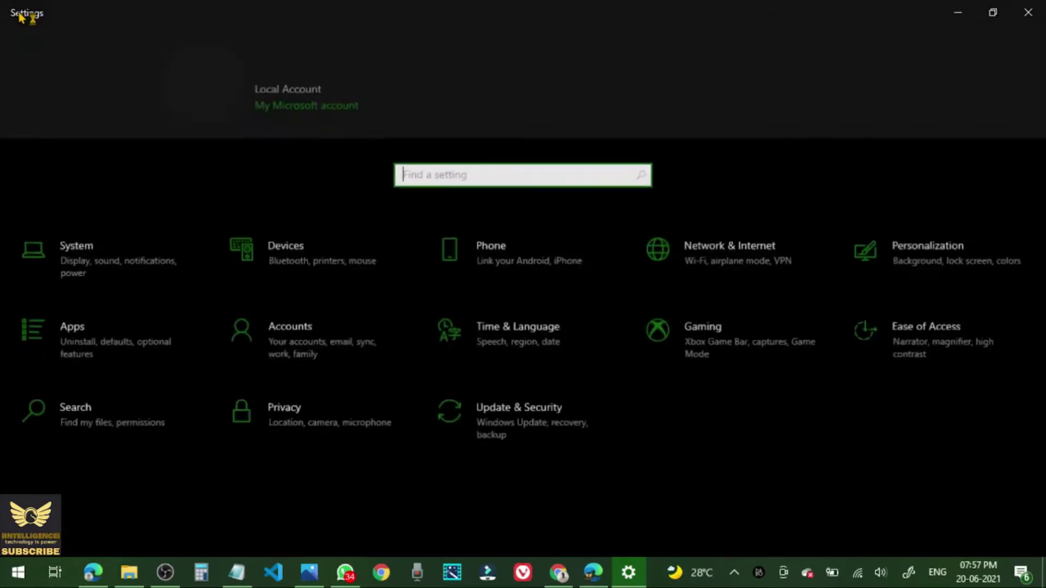
Open the Search category's Permissions & History page and search for "task scheduler" from there
{"action": "left_click", "coordinate": [92, 424]}
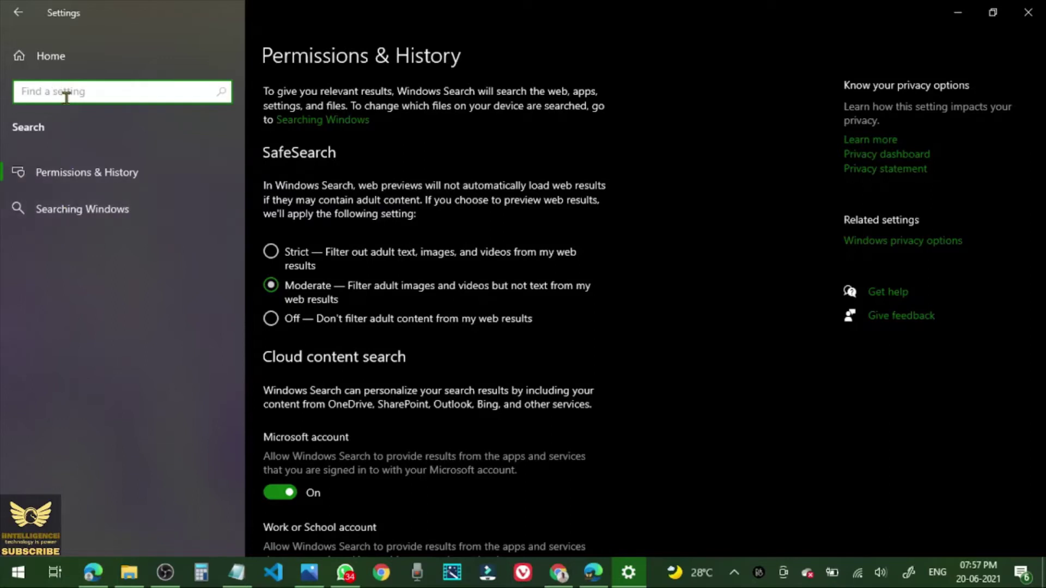
{"action": "type", "text": "task scheduler"}
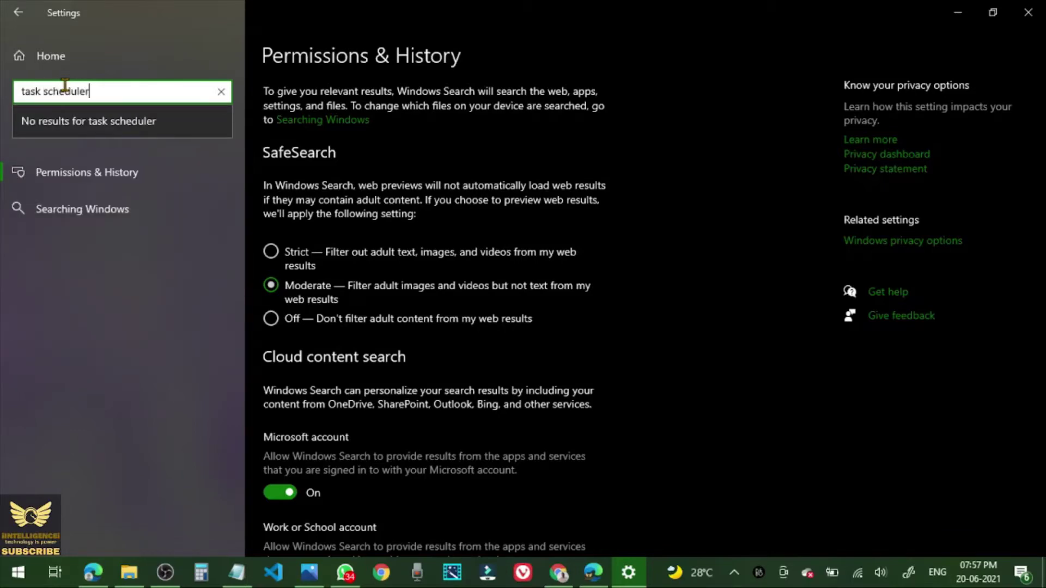
{"action": "key", "text": "Return"}
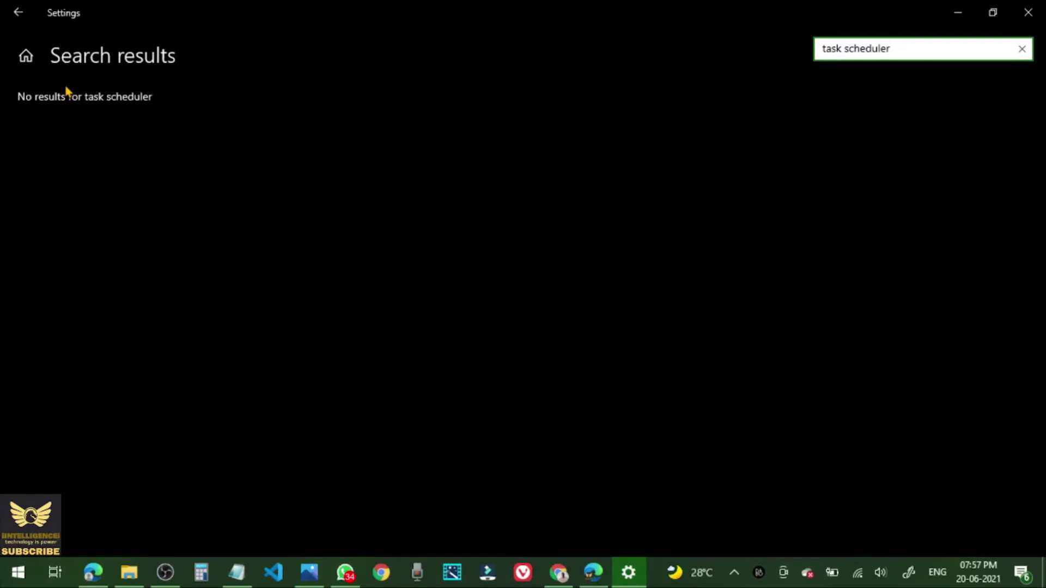
Shorten the search term to "task" and look through the results for a scheduler entry
{"action": "key", "text": "BackSpace"}
{"action": "key", "text": "BackSpace"}
{"action": "key", "text": "BackSpace"}
{"action": "key", "text": "BackSpace"}
{"action": "key", "text": "BackSpace"}
{"action": "key", "text": "BackSpace"}
{"action": "key", "text": "BackSpace"}
{"action": "key", "text": "BackSpace"}
{"action": "key", "text": "BackSpace"}
{"action": "key", "text": "BackSpace"}
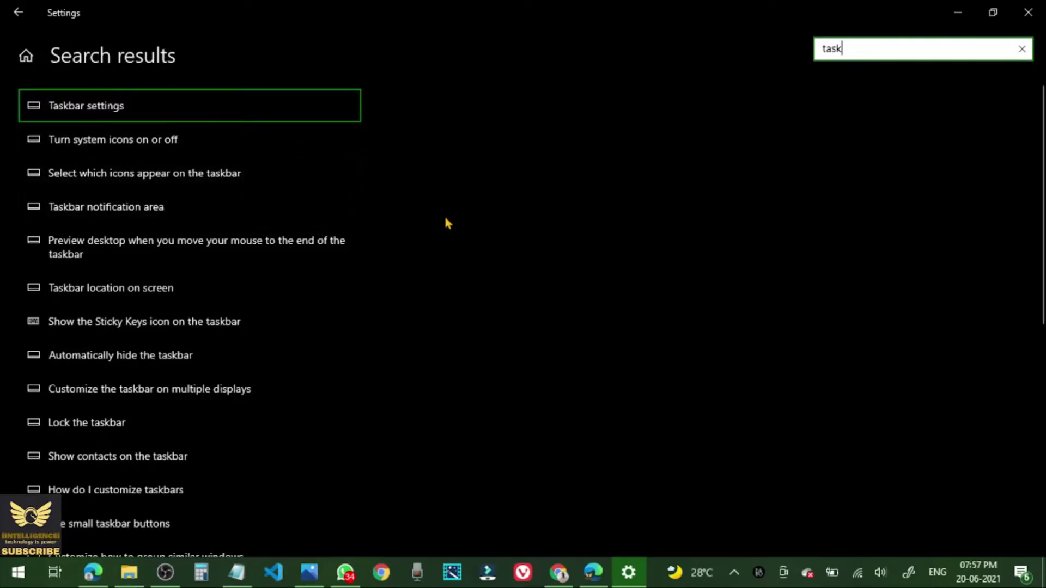
{"action": "scroll", "coordinate": [445, 218], "scroll_direction": "down", "scroll_amount": 3}
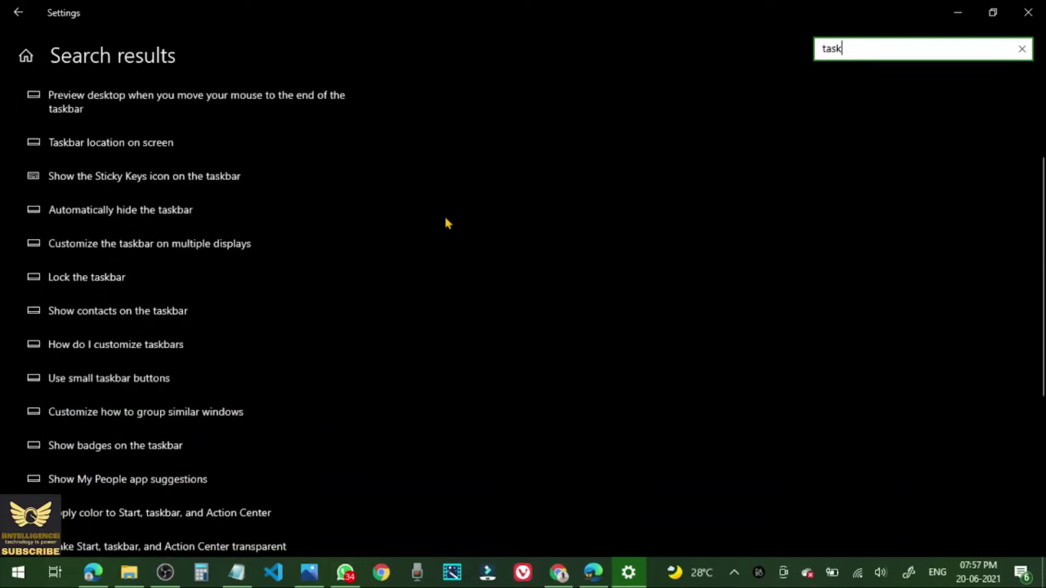
{"action": "scroll", "coordinate": [447, 222], "scroll_direction": "down", "scroll_amount": 4}
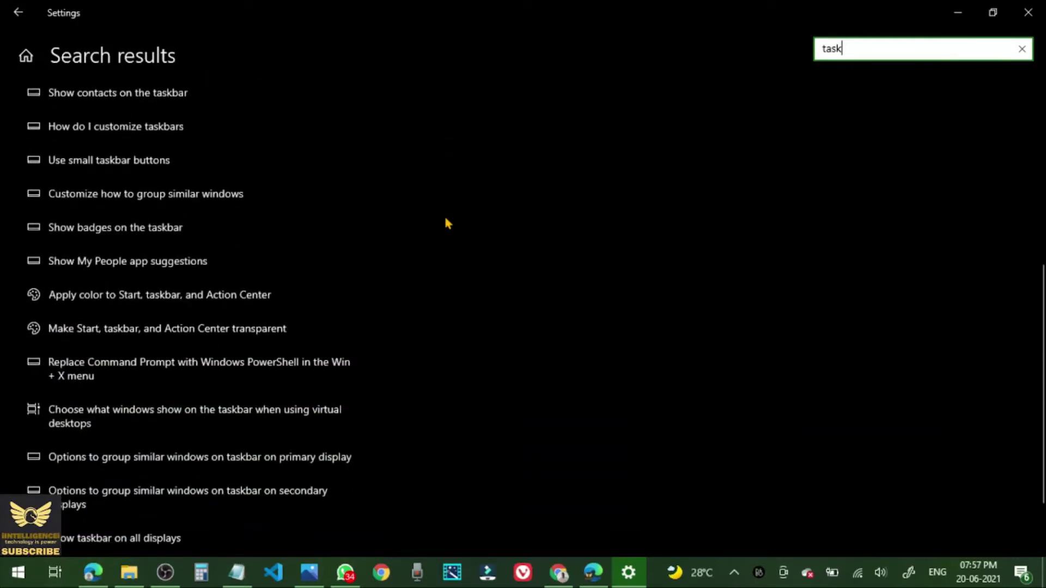
{"action": "scroll", "coordinate": [447, 223], "scroll_direction": "down", "scroll_amount": 2}
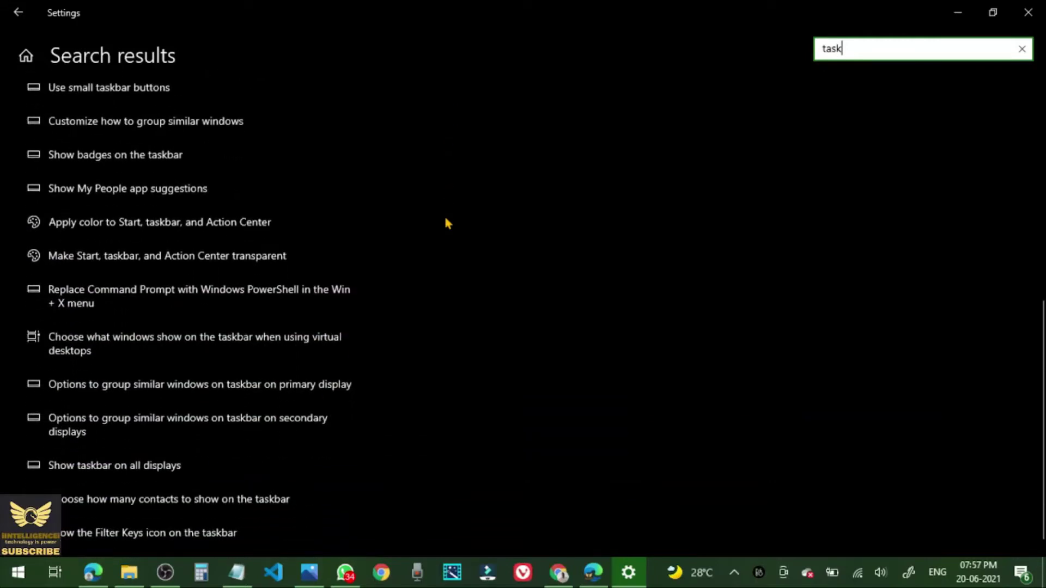
{"action": "scroll", "coordinate": [447, 224], "scroll_direction": "down", "scroll_amount": 1}
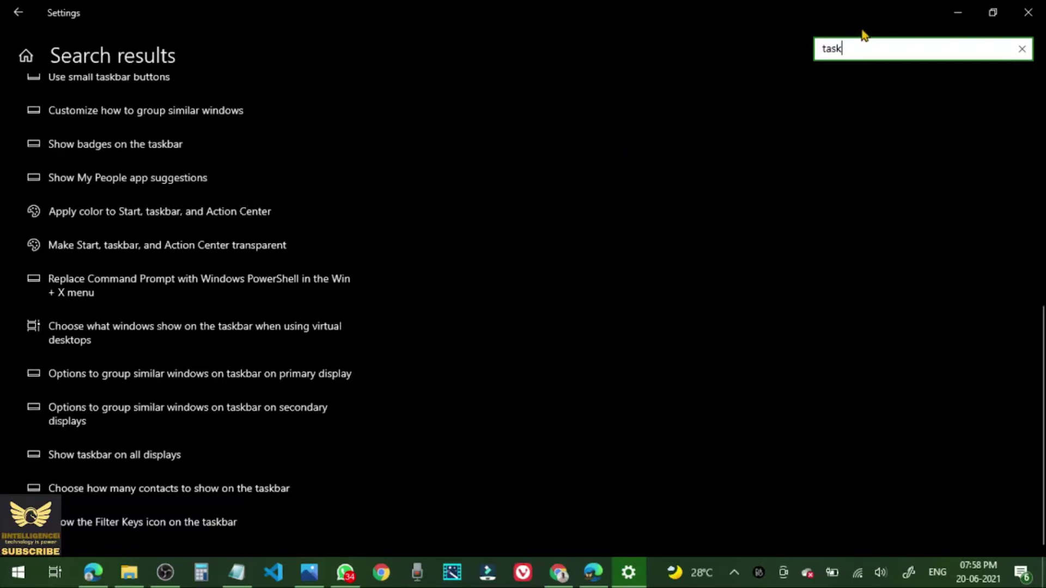
Extend the settings search term to "taskbar scheduler"
{"action": "type", "text": "bar"}
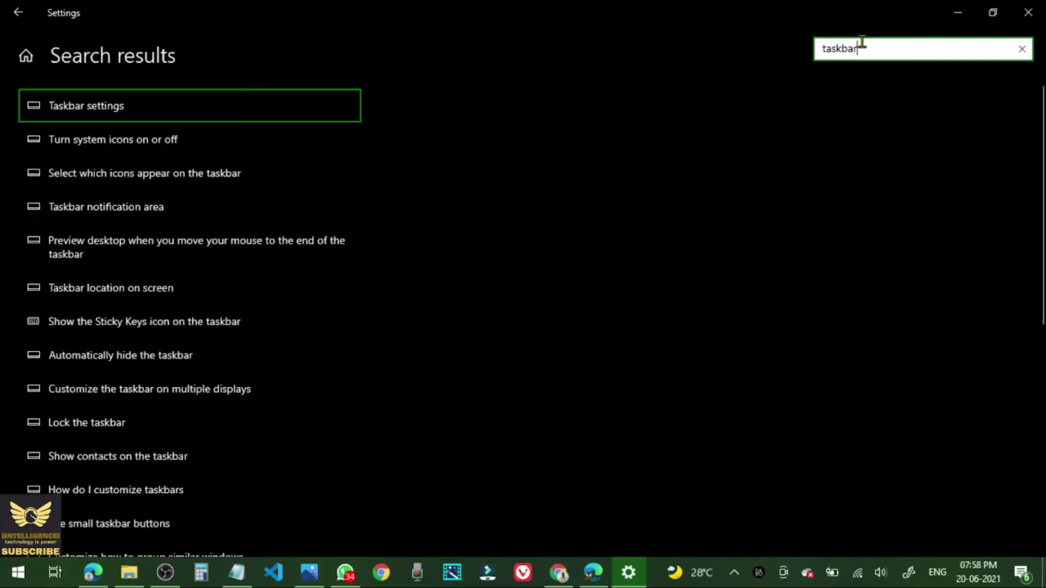
{"action": "type", "text": " s"}
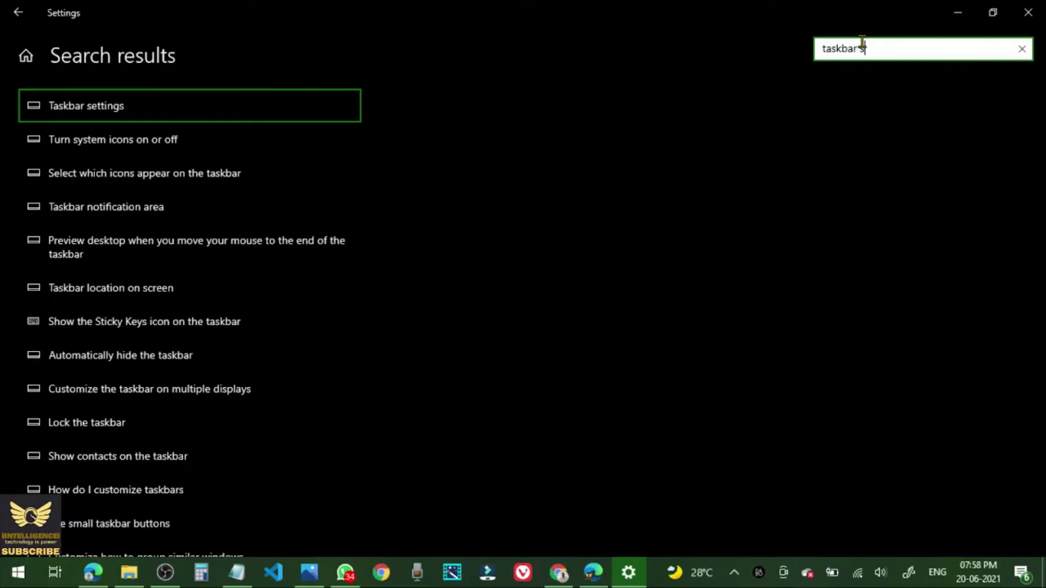
{"action": "type", "text": "chedul"}
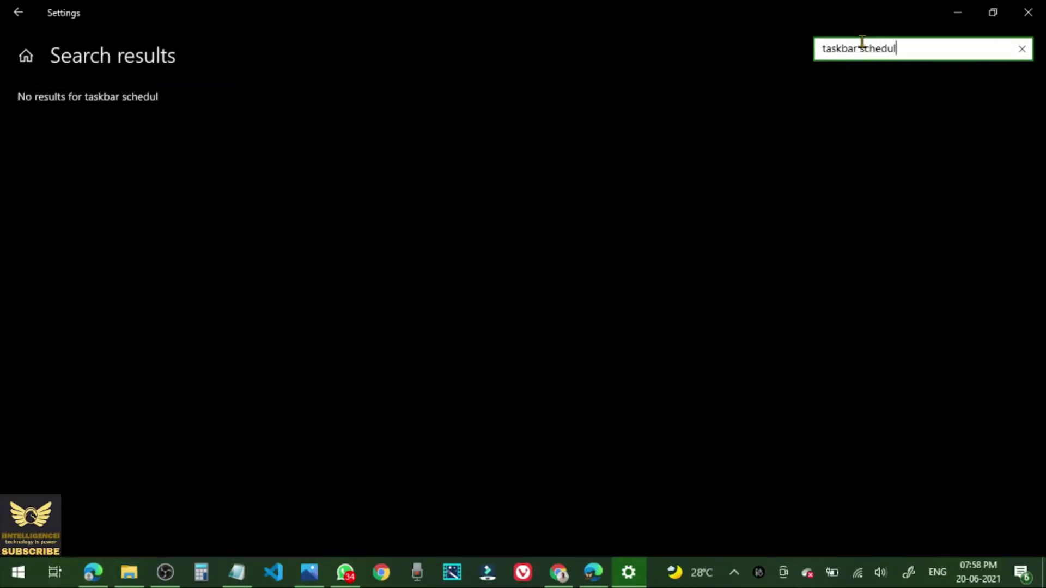
{"action": "type", "text": "er"}
Shorten the search term to "taskbar" and open Taskbar settings from the results
{"action": "key", "text": "BackSpace"}
{"action": "key", "text": "BackSpace"}
{"action": "key", "text": "BackSpace"}
{"action": "key", "text": "BackSpace"}
{"action": "key", "text": "BackSpace"}
{"action": "key", "text": "BackSpace"}
{"action": "key", "text": "BackSpace"}
{"action": "key", "text": "BackSpace"}
{"action": "key", "text": "BackSpace"}
{"action": "key", "text": "BackSpace"}
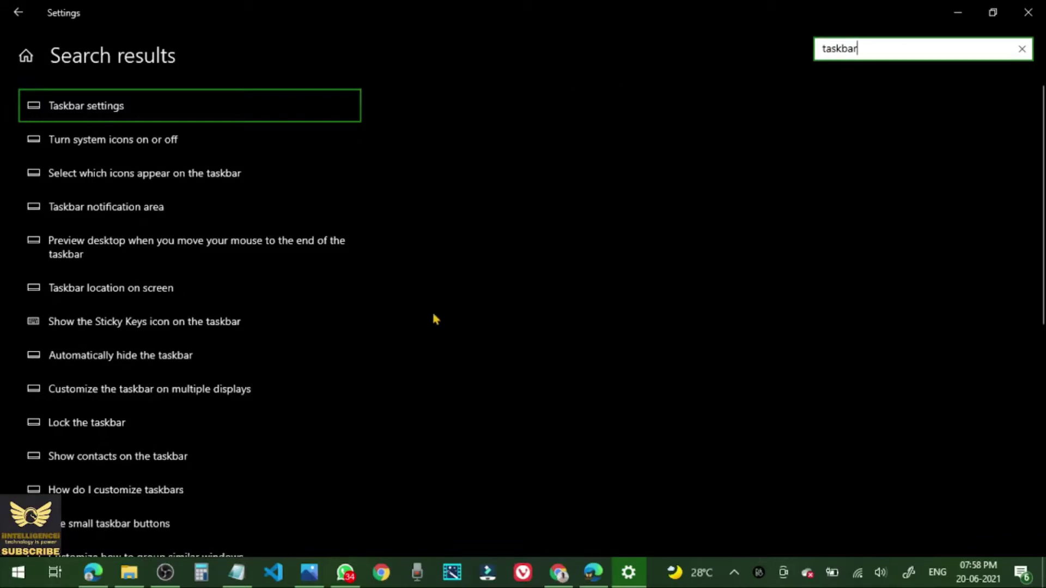
{"action": "scroll", "coordinate": [436, 318], "scroll_direction": "down", "scroll_amount": 3}
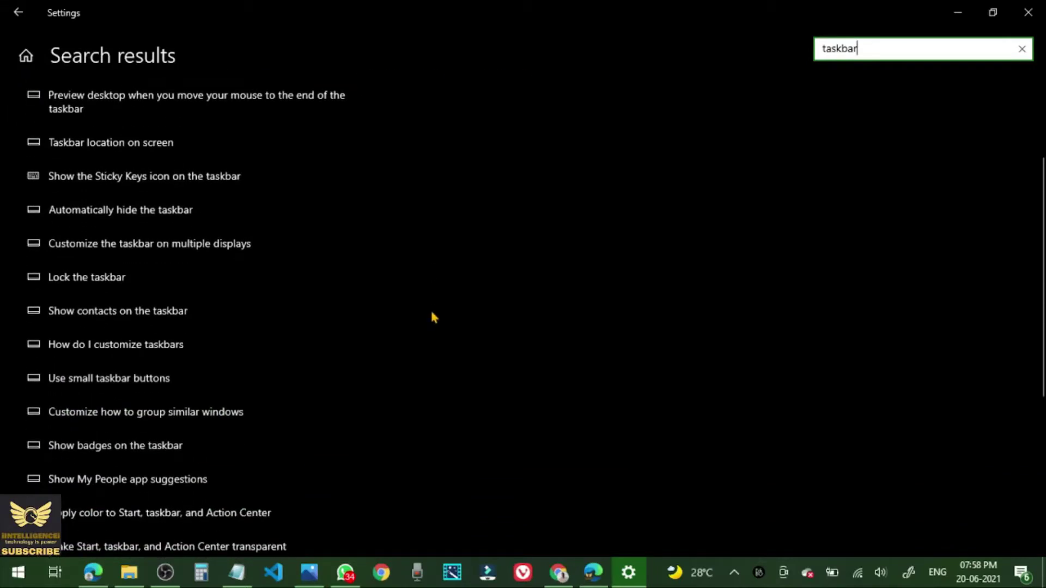
{"action": "scroll", "coordinate": [431, 310], "scroll_direction": "up", "scroll_amount": 3}
{"action": "left_click", "coordinate": [96, 112]}
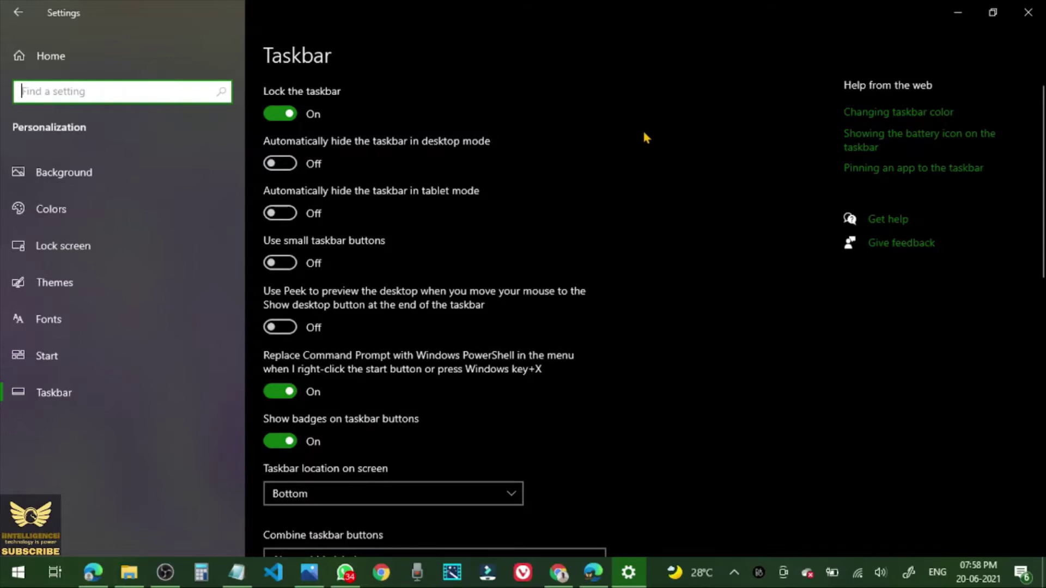
Look through the Taskbar page, search Settings for "scheduler", and return to the Taskbar page
{"action": "scroll", "coordinate": [644, 133], "scroll_direction": "down", "scroll_amount": 3}
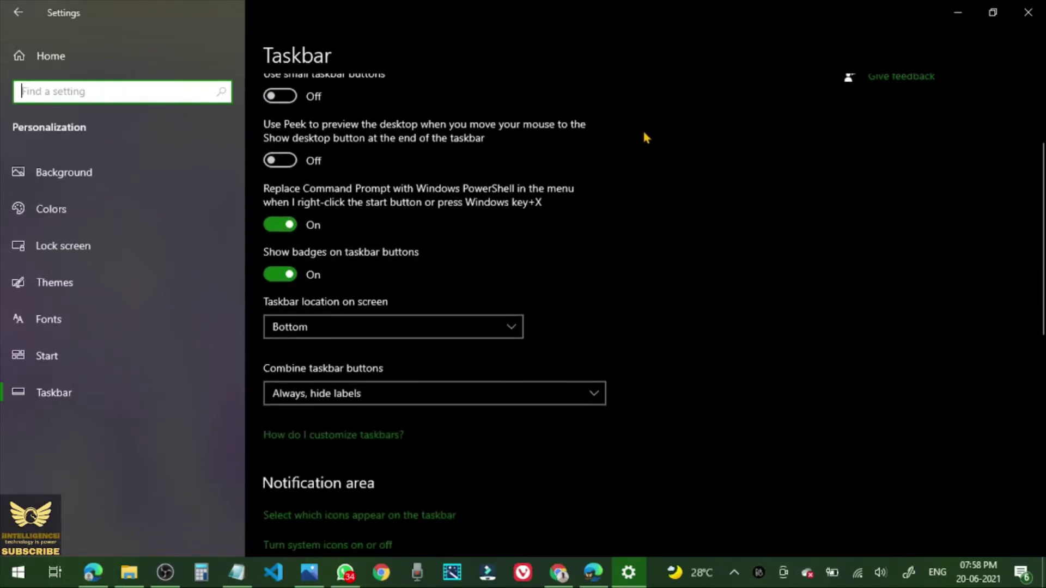
{"action": "scroll", "coordinate": [644, 133], "scroll_direction": "down", "scroll_amount": 4}
{"action": "scroll", "coordinate": [644, 134], "scroll_direction": "down", "scroll_amount": 5}
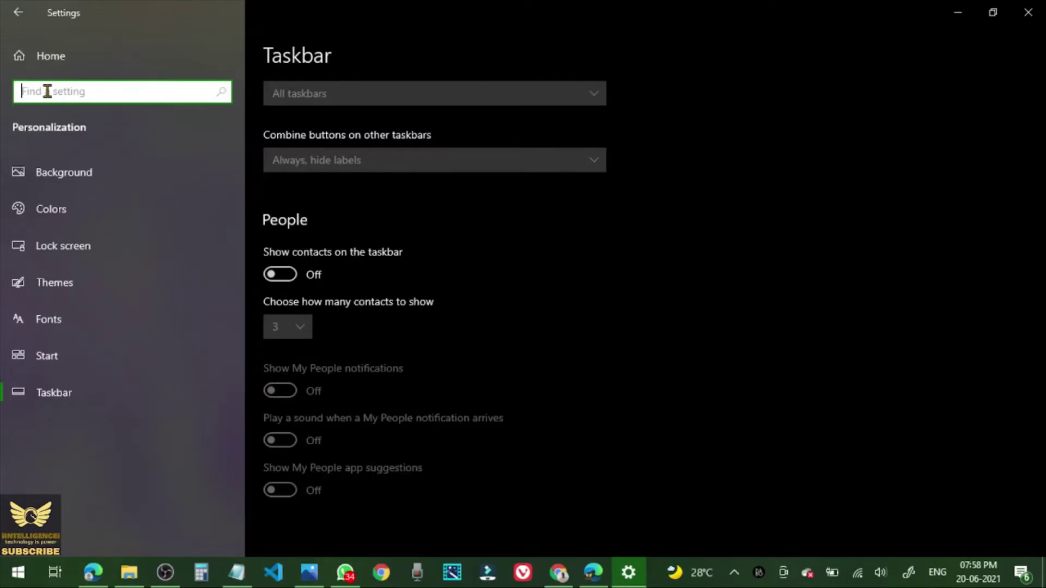
{"action": "type", "text": "schedu"}
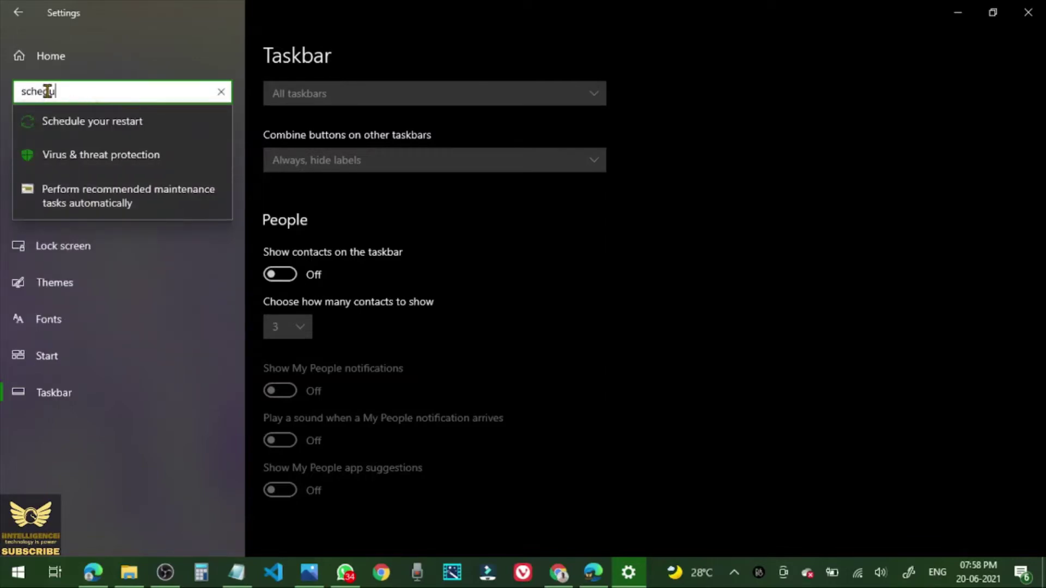
{"action": "type", "text": "ler"}
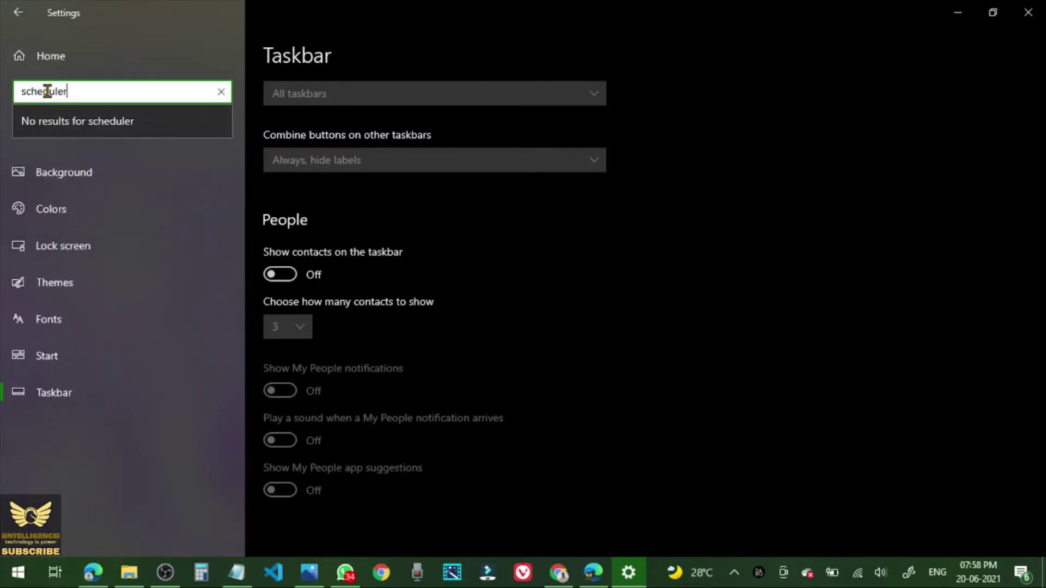
{"action": "key", "text": "Return"}
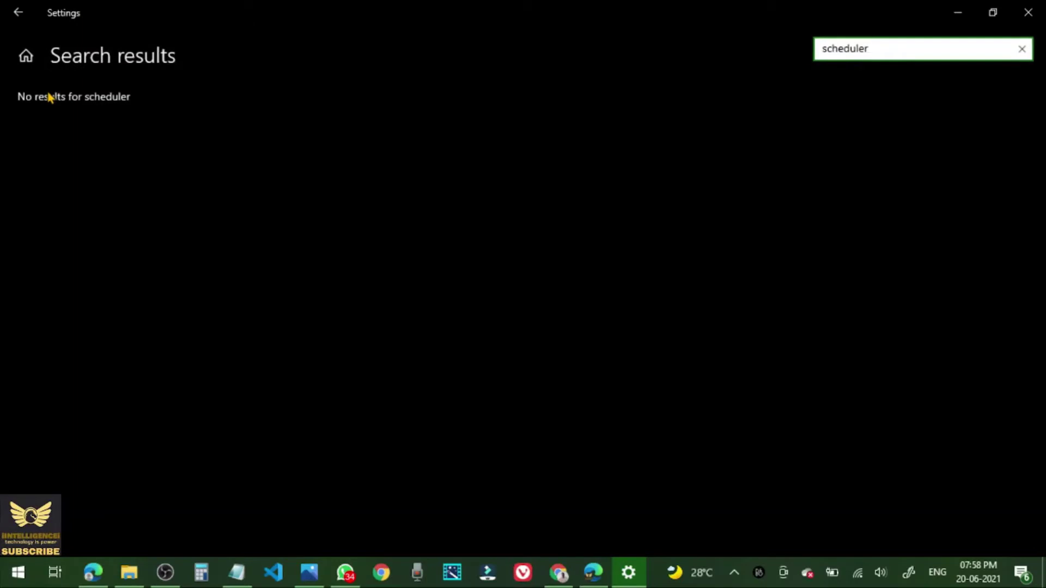
{"action": "left_click", "coordinate": [18, 16]}
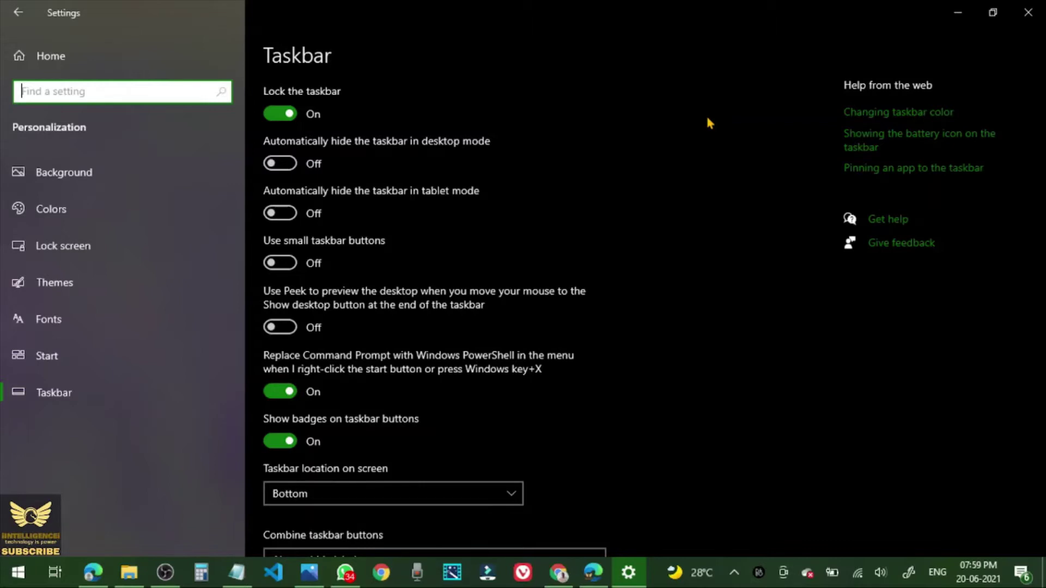
Review the Taskbar page from its first option to the People section, including the choices for combining taskbar buttons
{"action": "scroll", "coordinate": [707, 120], "scroll_direction": "down", "scroll_amount": 3}
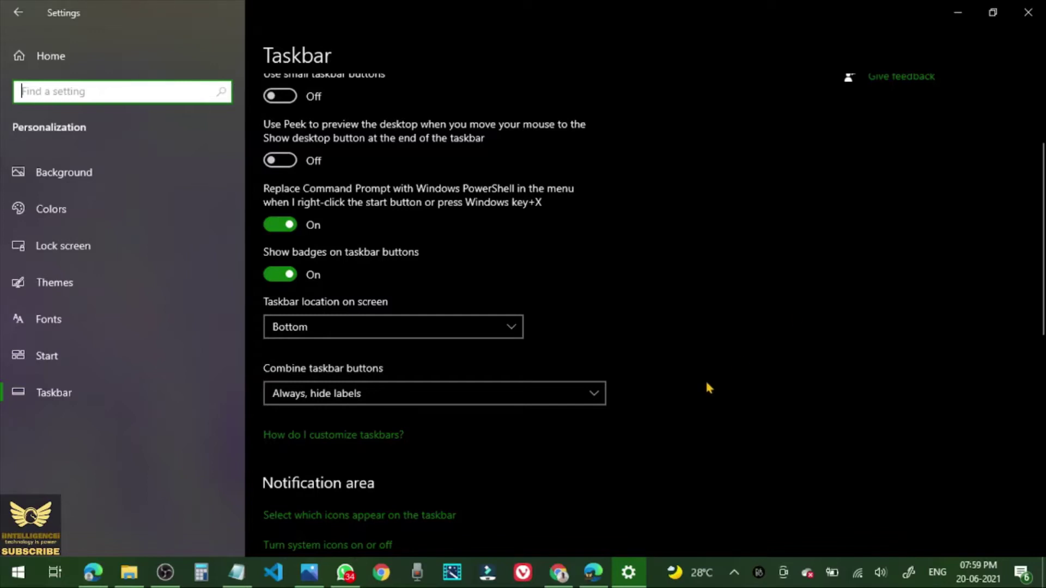
{"action": "left_click", "coordinate": [593, 400]}
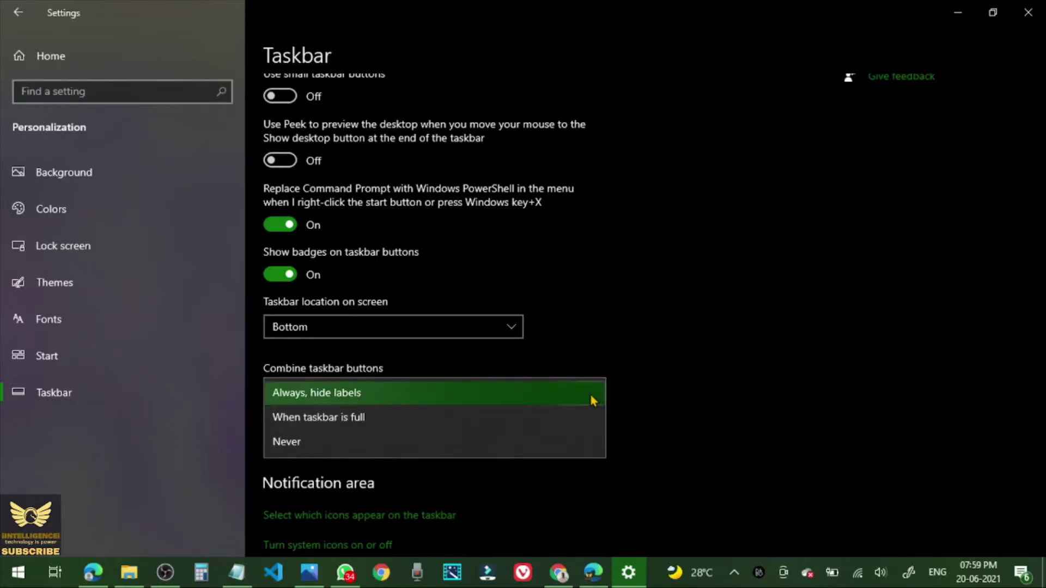
{"action": "left_click", "coordinate": [676, 352]}
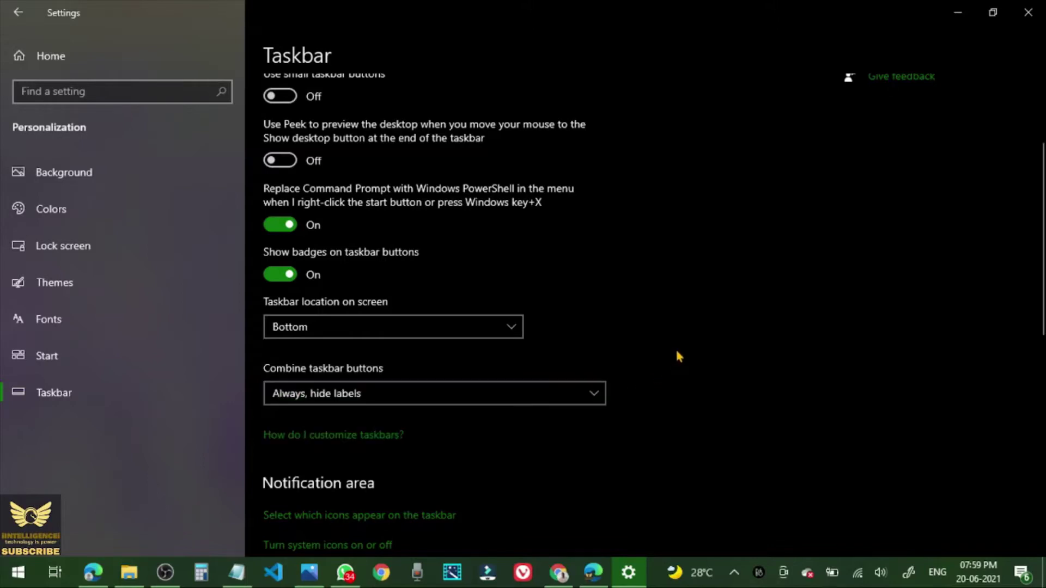
{"action": "scroll", "coordinate": [714, 352], "scroll_direction": "down", "scroll_amount": 3}
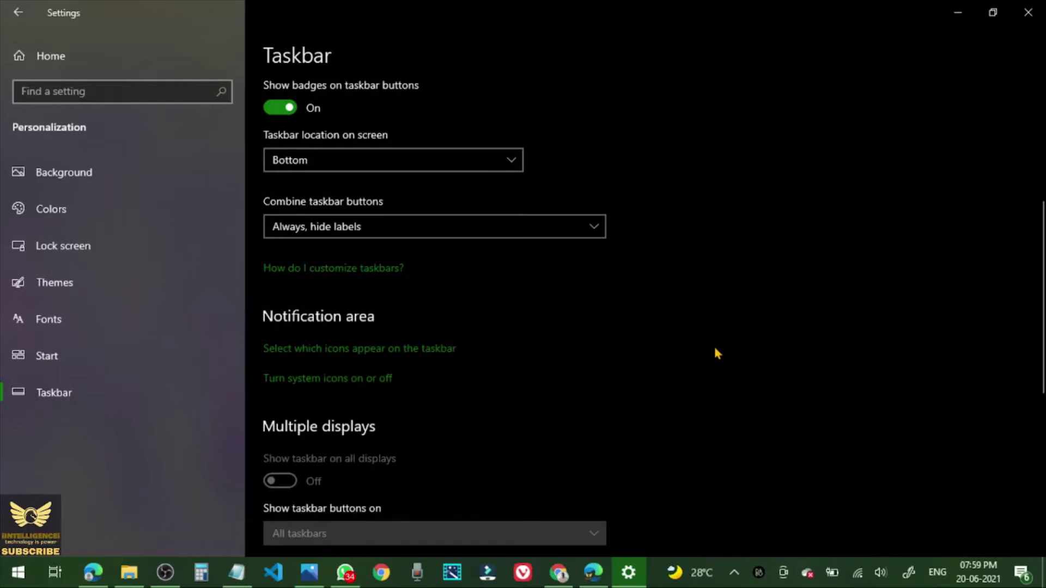
{"action": "scroll", "coordinate": [717, 354], "scroll_direction": "down", "scroll_amount": 4}
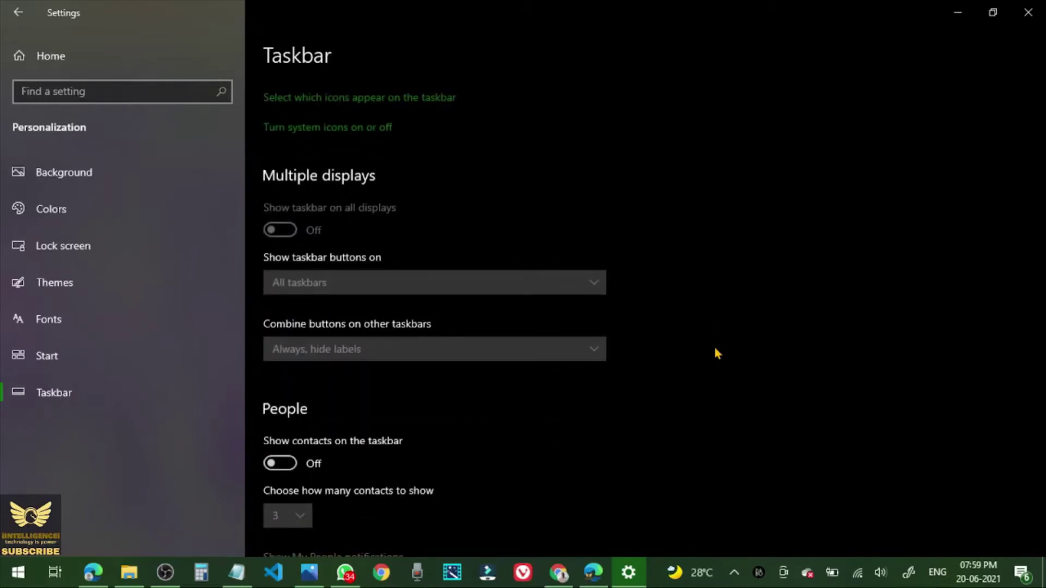
{"action": "scroll", "coordinate": [717, 354], "scroll_direction": "down", "scroll_amount": 3}
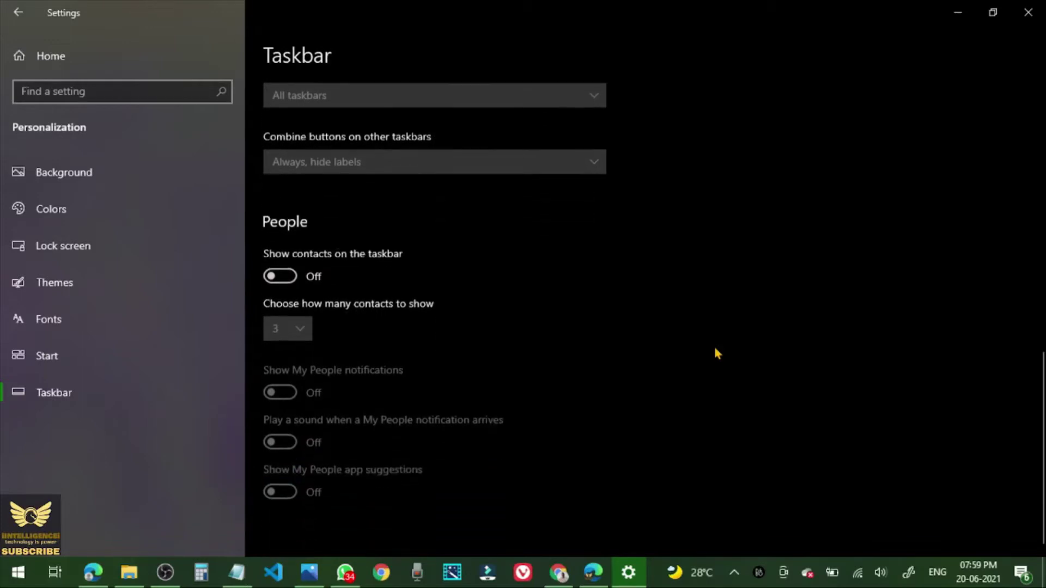
{"action": "scroll", "coordinate": [717, 354], "scroll_direction": "up", "scroll_amount": 8}
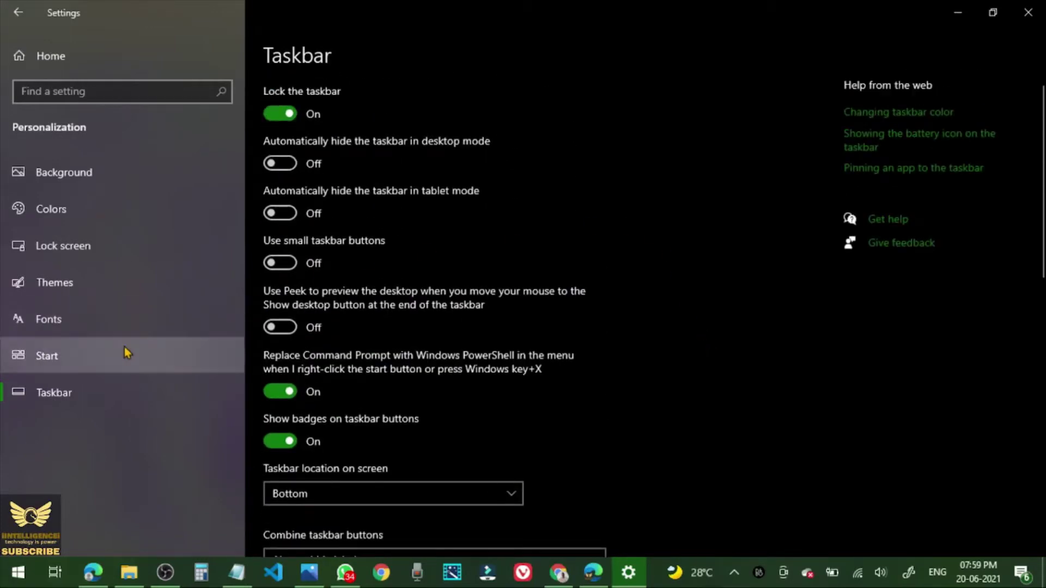
Check the Settings home page, close Settings, and glance over the open windows in Task View
{"action": "left_click", "coordinate": [68, 395]}
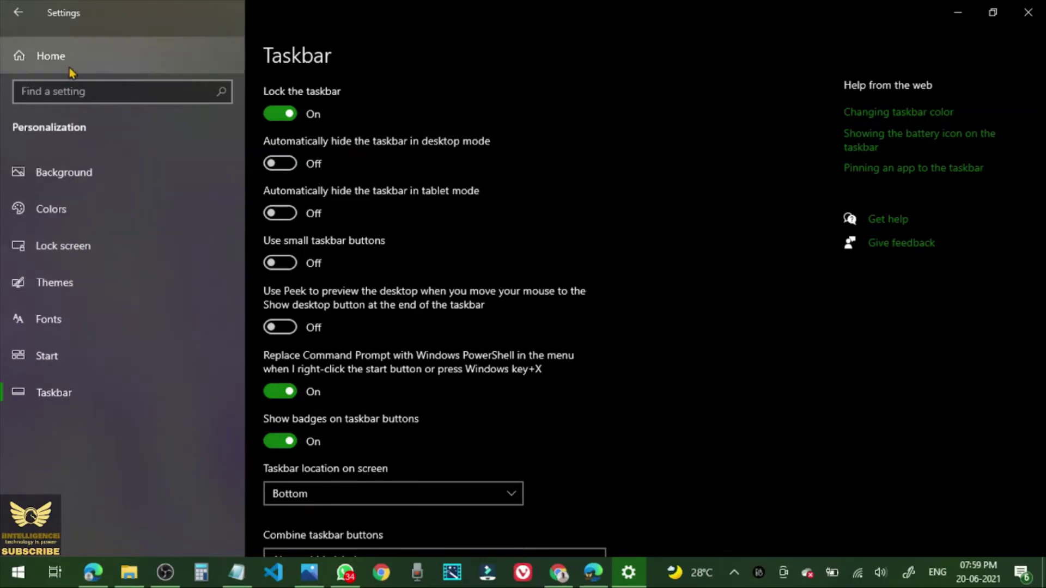
{"action": "left_click", "coordinate": [21, 56]}
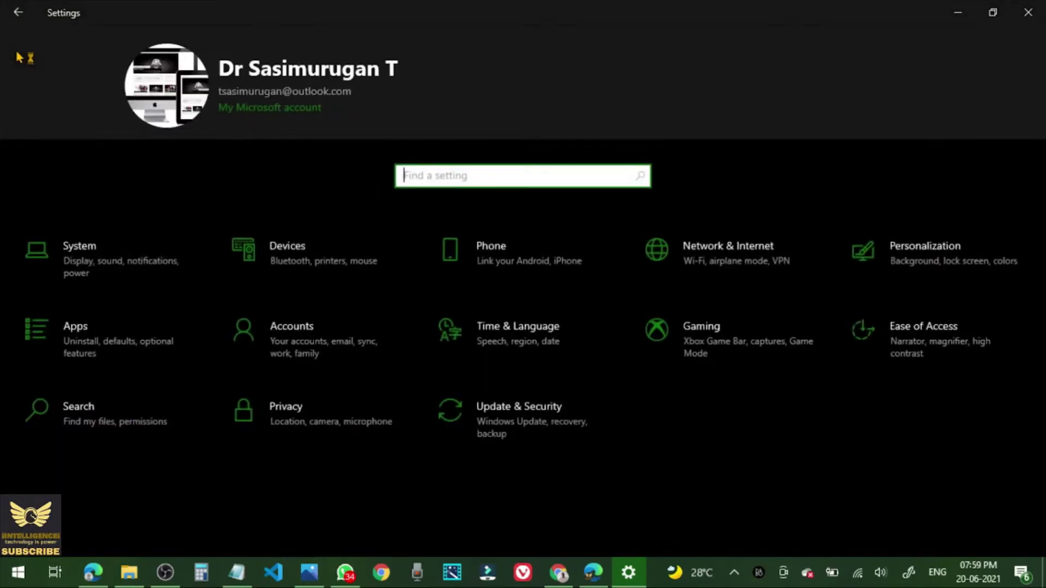
{"action": "left_click", "coordinate": [19, 14]}
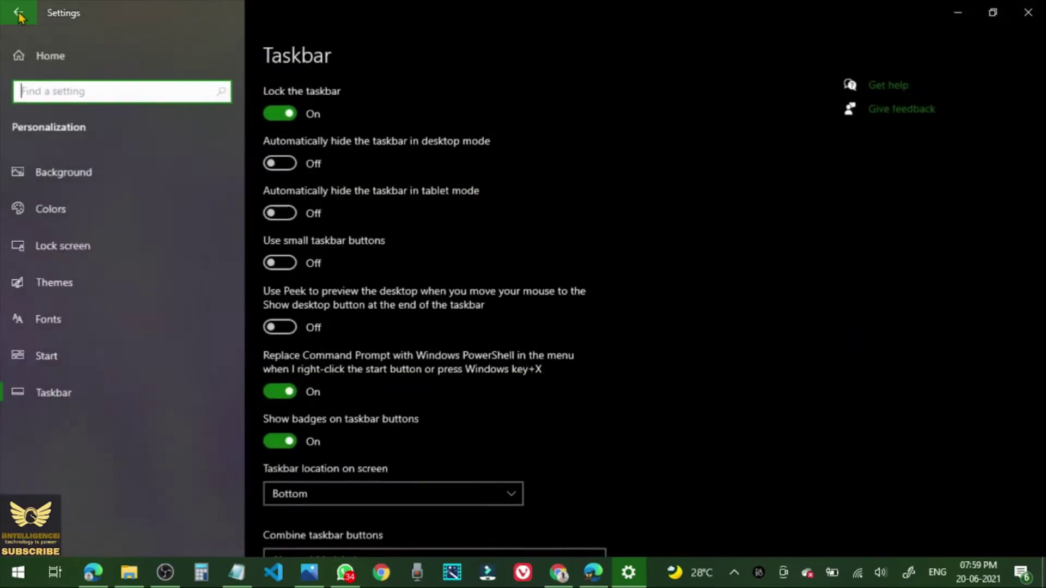
{"action": "left_click", "coordinate": [1035, 7]}
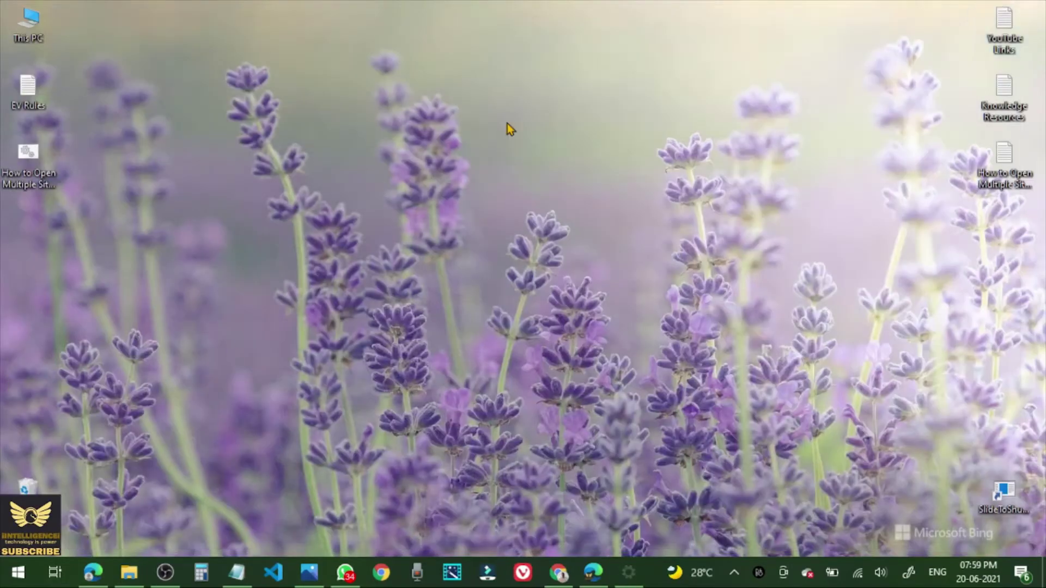
{"action": "left_click", "coordinate": [55, 573]}
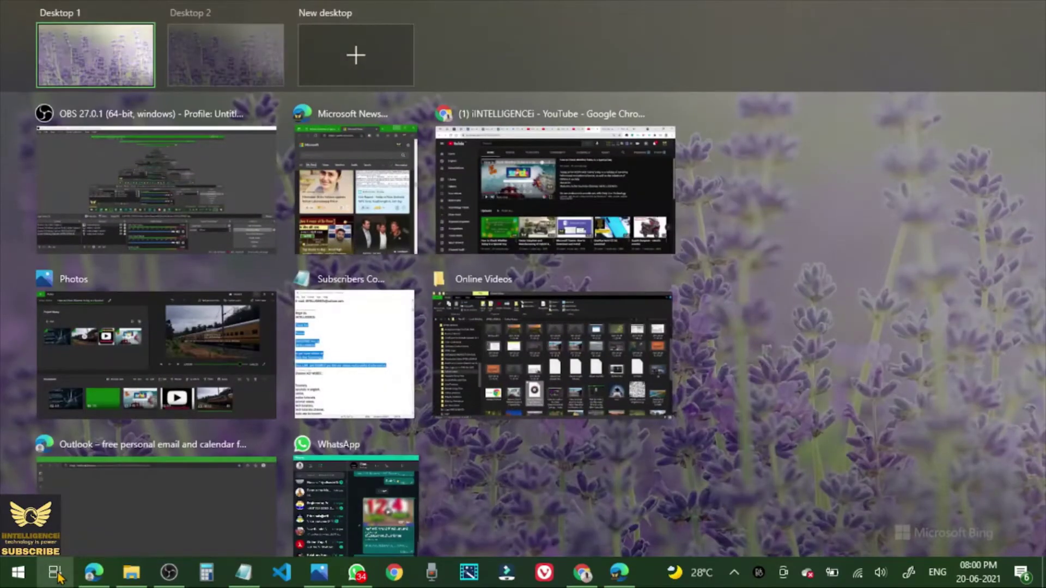
{"action": "left_click", "coordinate": [56, 573]}
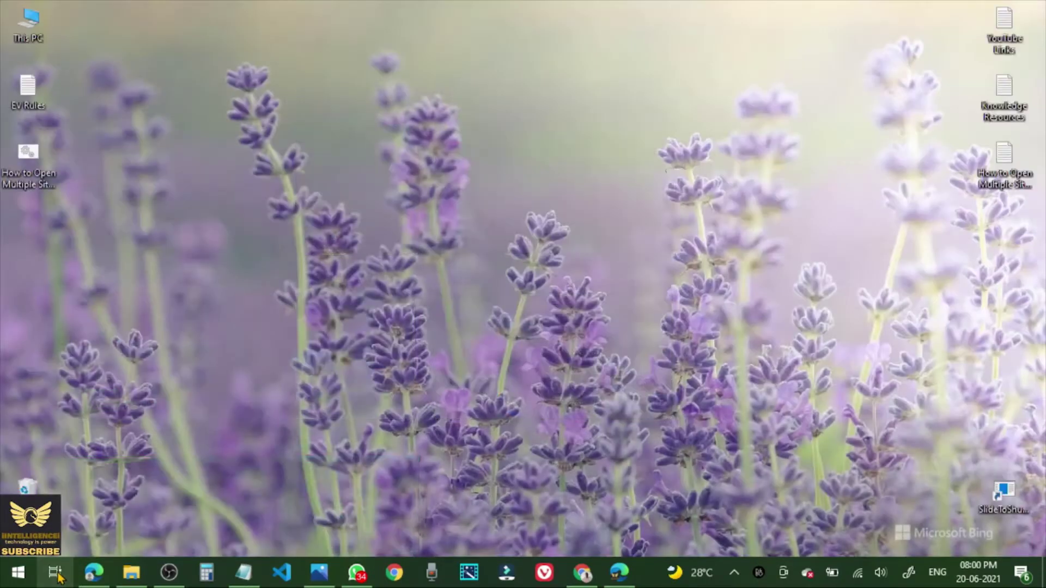
Switch to File Explorer and open This PC
{"action": "left_click", "coordinate": [140, 576]}
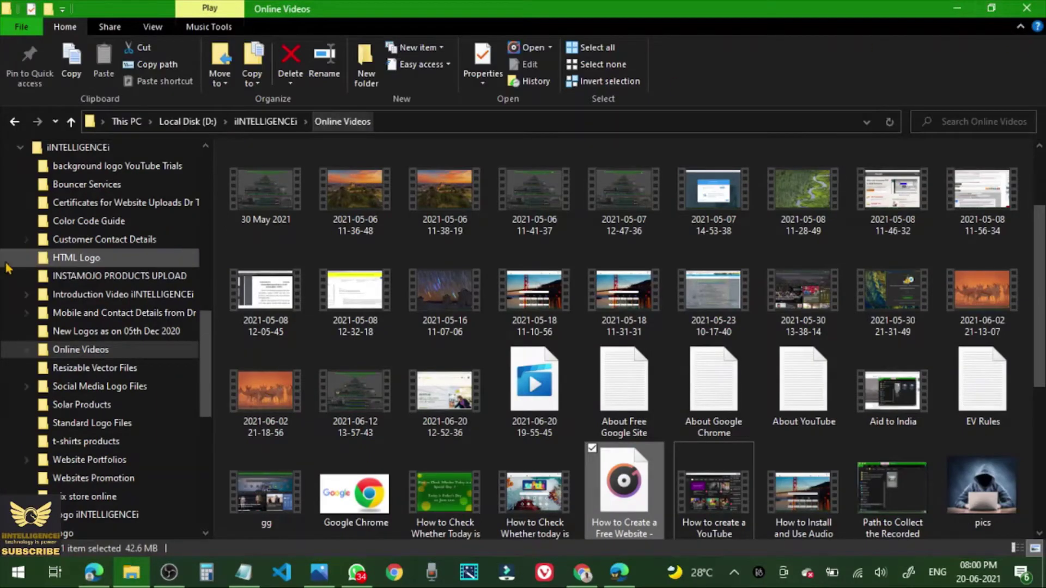
{"action": "scroll", "coordinate": [107, 347], "scroll_direction": "up", "scroll_amount": 5}
{"action": "scroll", "coordinate": [106, 344], "scroll_direction": "up", "scroll_amount": 3}
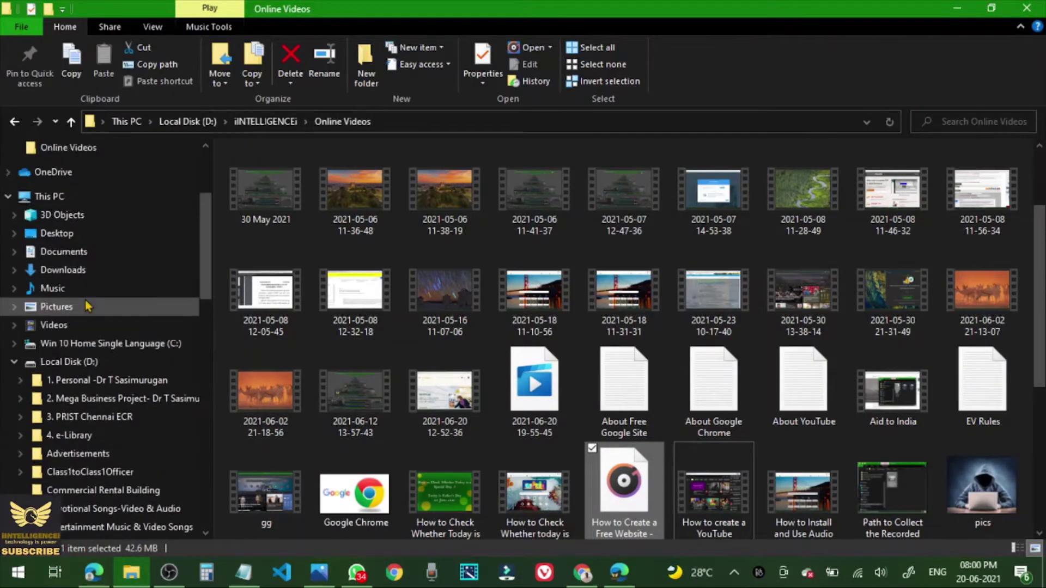
{"action": "left_click", "coordinate": [64, 197]}
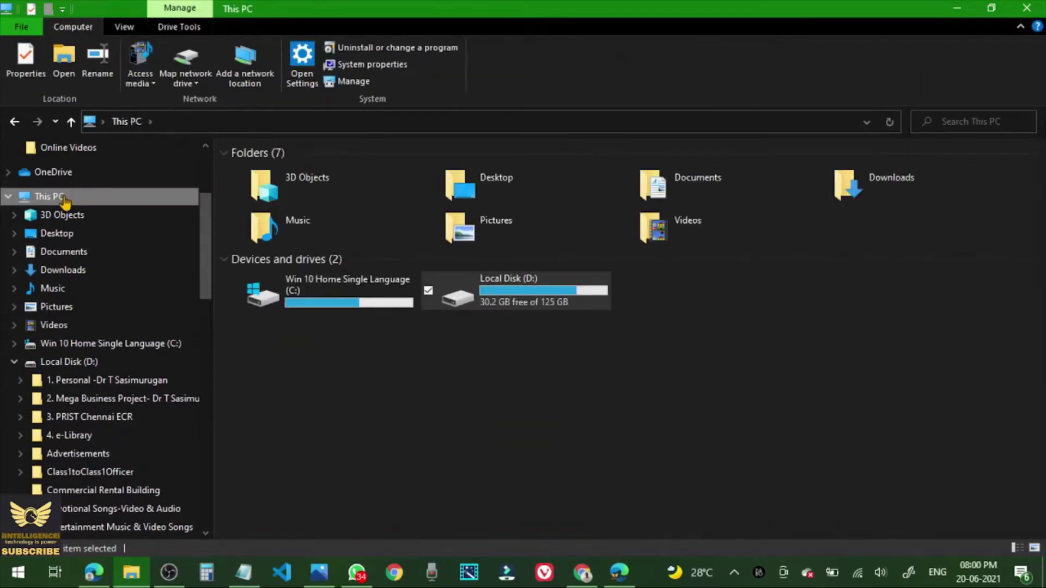
Search This PC for "task scheduler"
{"action": "left_click", "coordinate": [969, 121]}
{"action": "type", "text": "tas"}
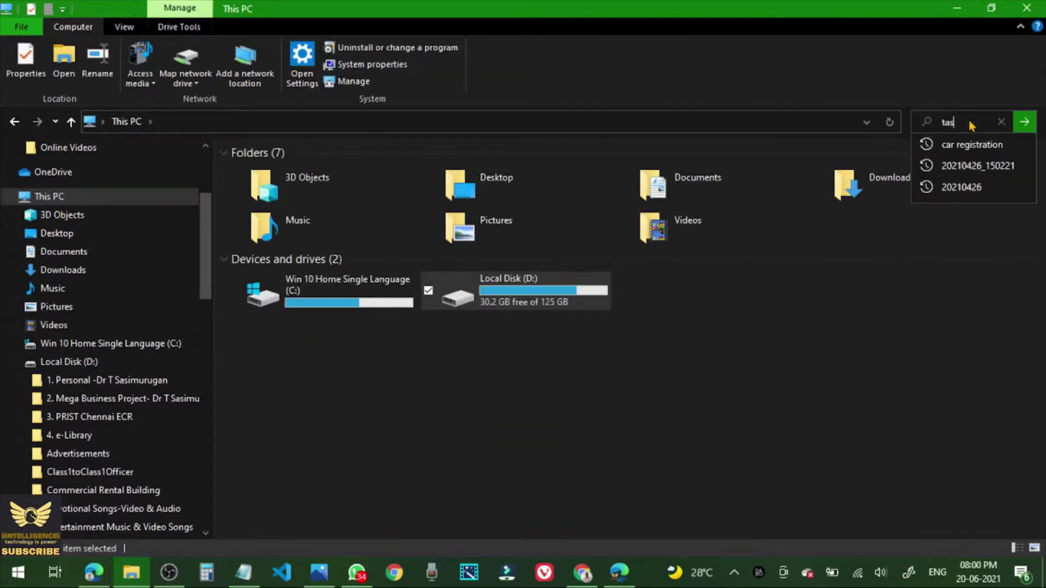
{"action": "type", "text": "k sc"}
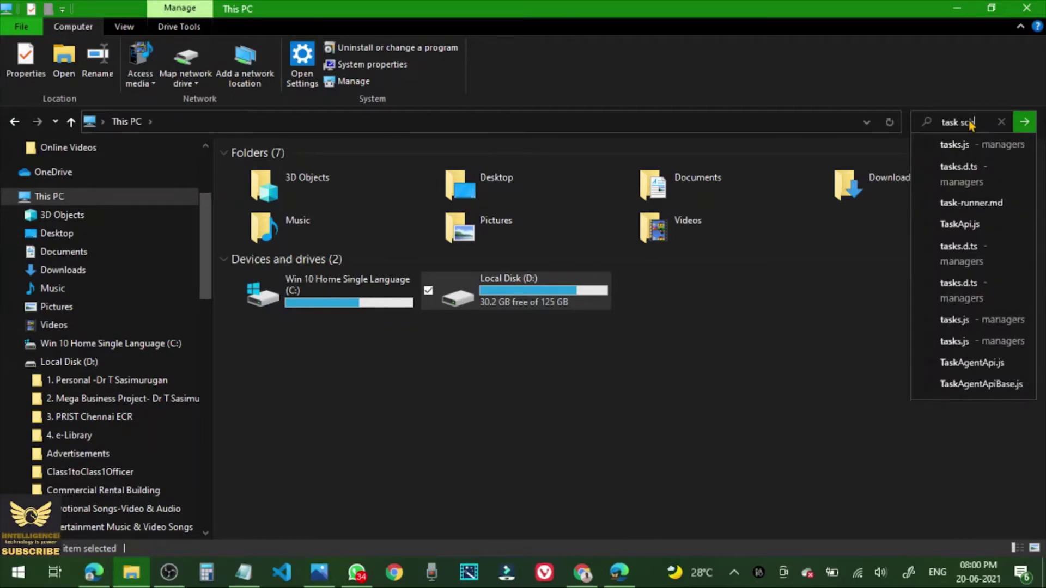
{"action": "type", "text": "heduler"}
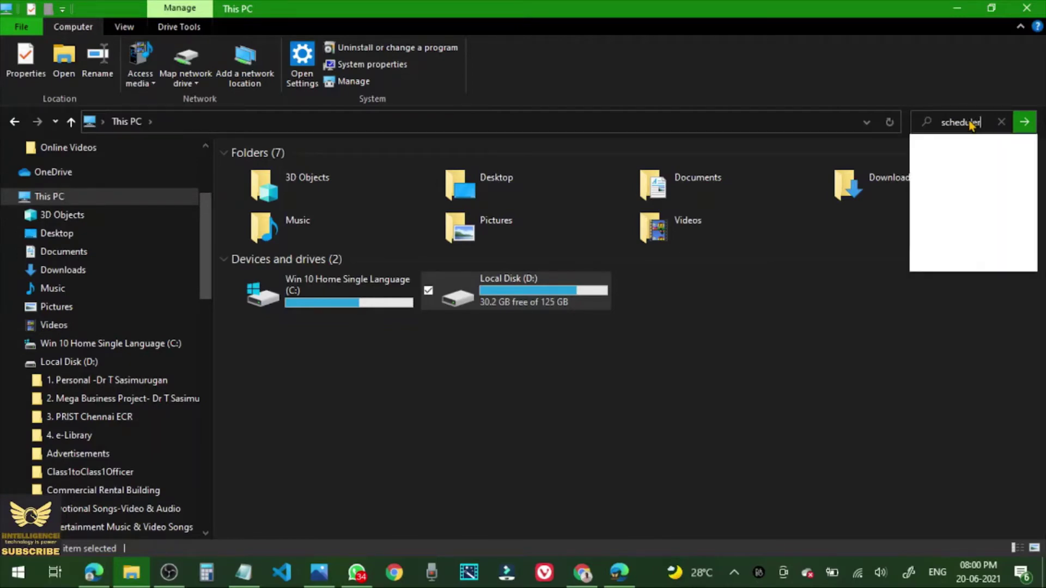
{"action": "key", "text": "Return"}
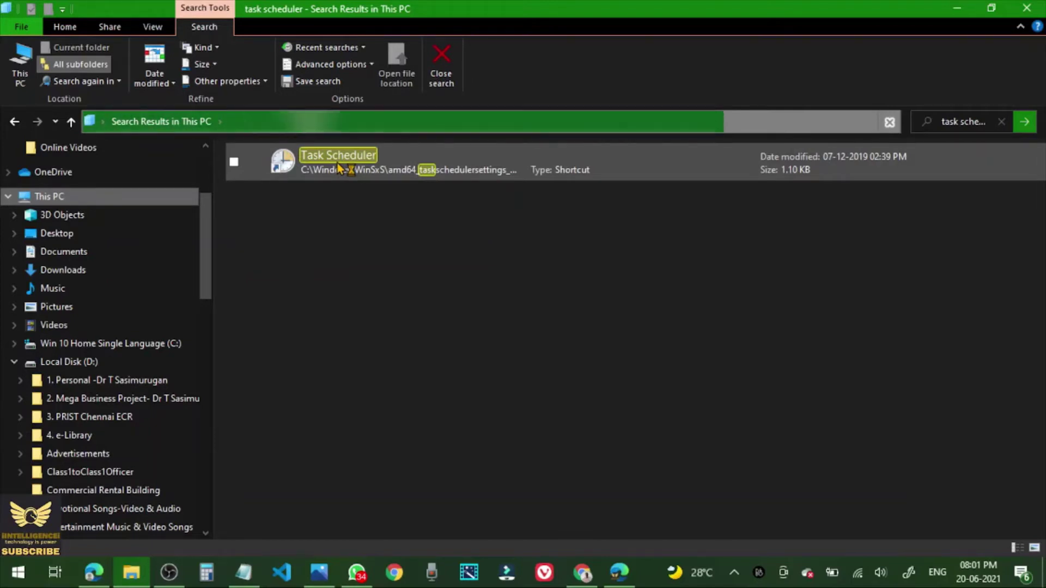
Open Task Scheduler from the search results and maximize its window
{"action": "left_click", "coordinate": [351, 159]}
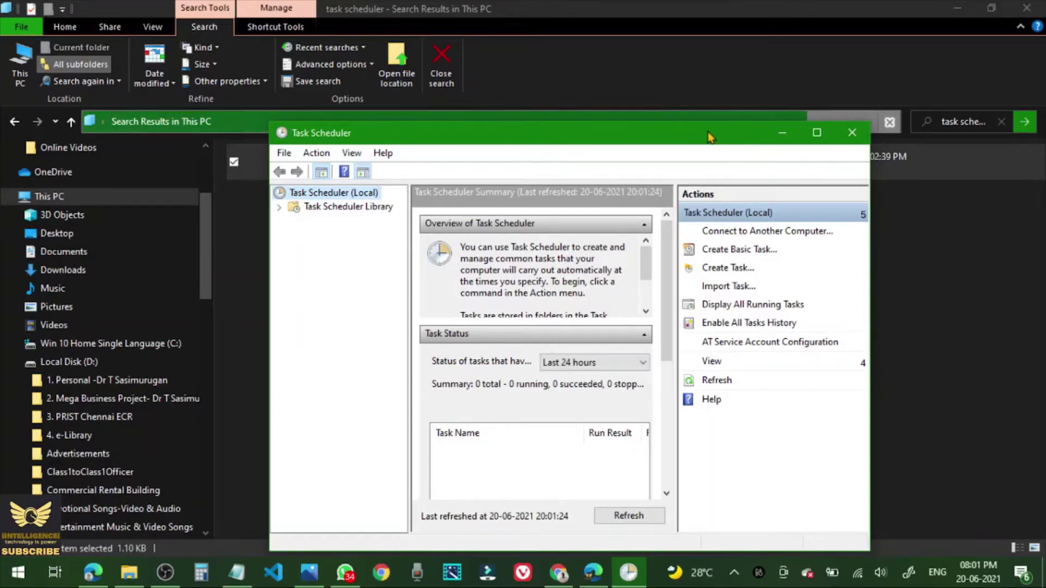
{"action": "left_click_drag", "start_coordinate": [708, 132], "coordinate": [639, 48]}
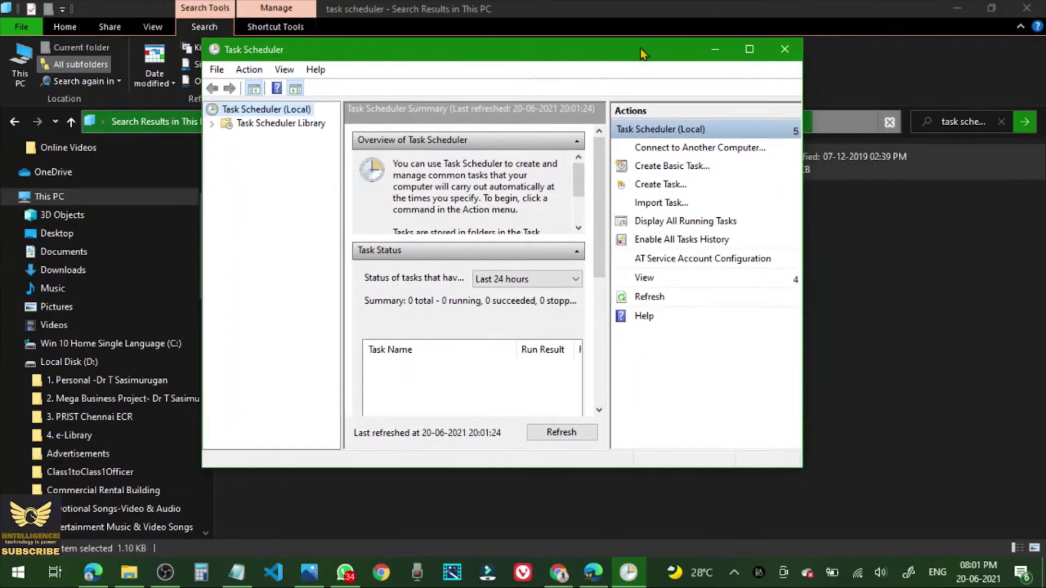
{"action": "left_click", "coordinate": [755, 56]}
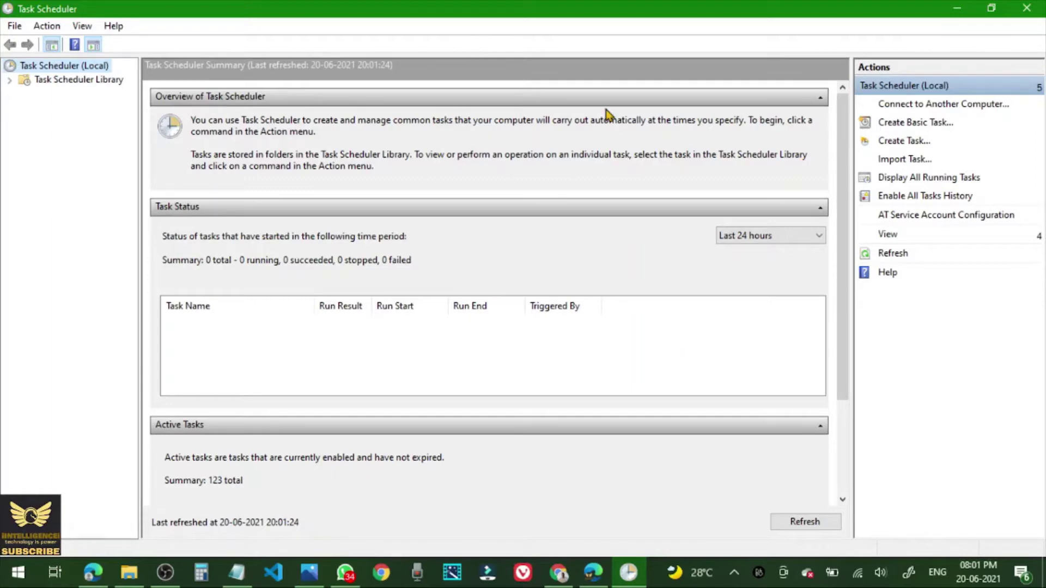
Create a new basic task and name it "Automatic Showdown"
{"action": "left_click", "coordinate": [919, 127]}
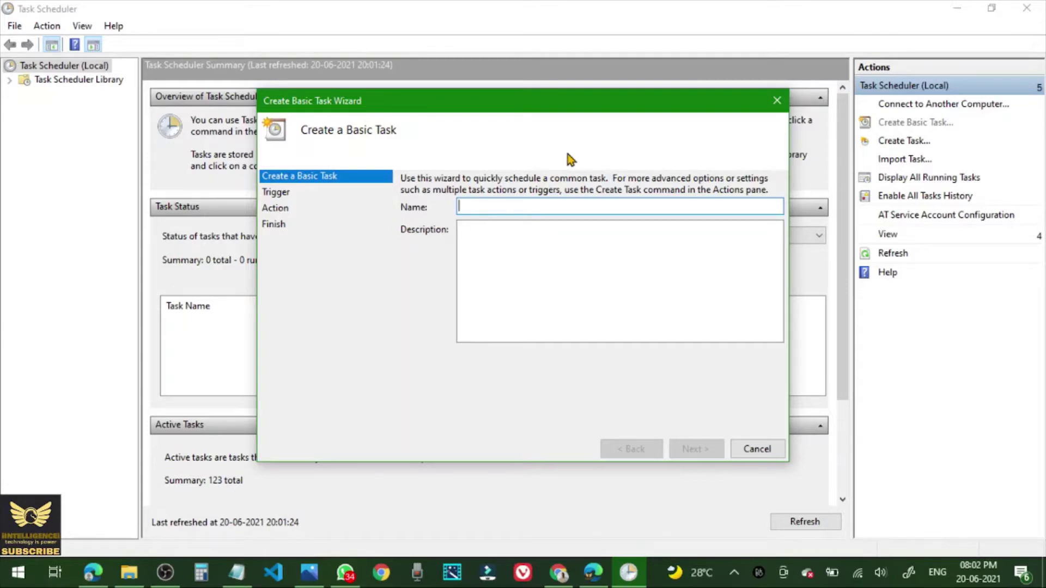
{"action": "type", "text": "Auto"}
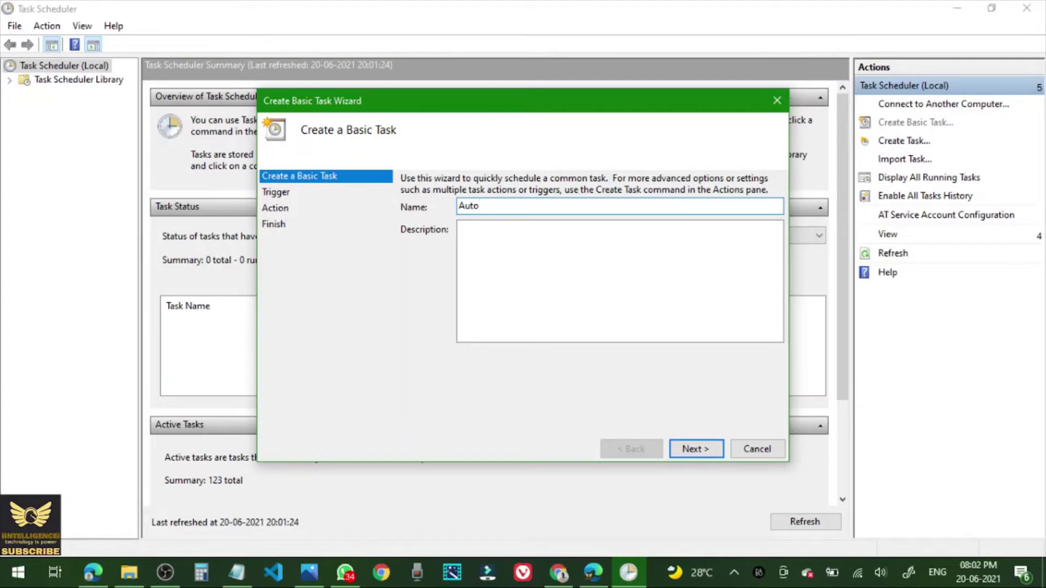
{"action": "type", "text": "matic Showdown"}
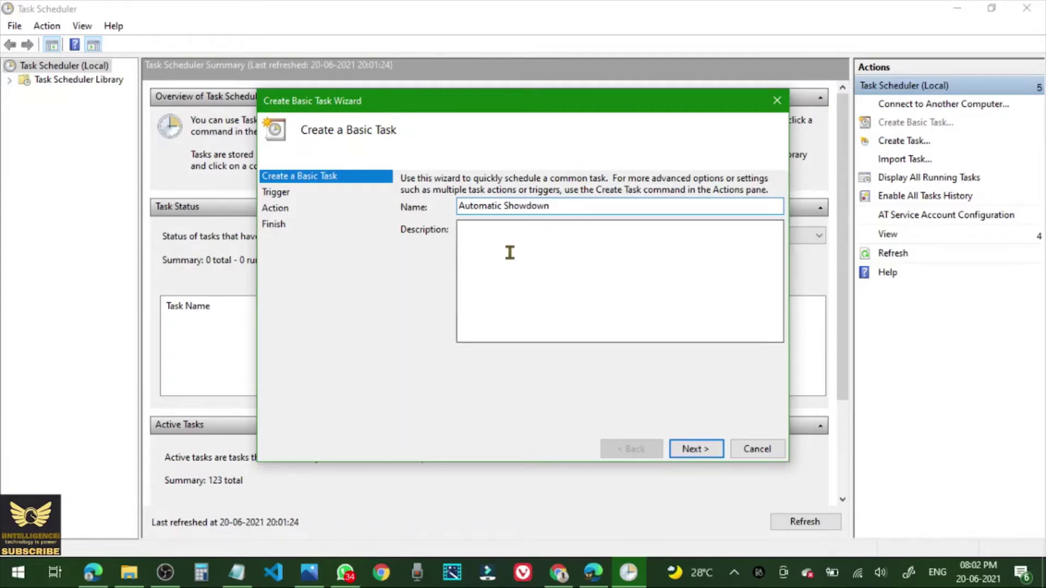
Describe the task as "This Computer will Automatically gets Shutdown every day at a particular time." and continue to the trigger choice
{"action": "left_click", "coordinate": [488, 243]}
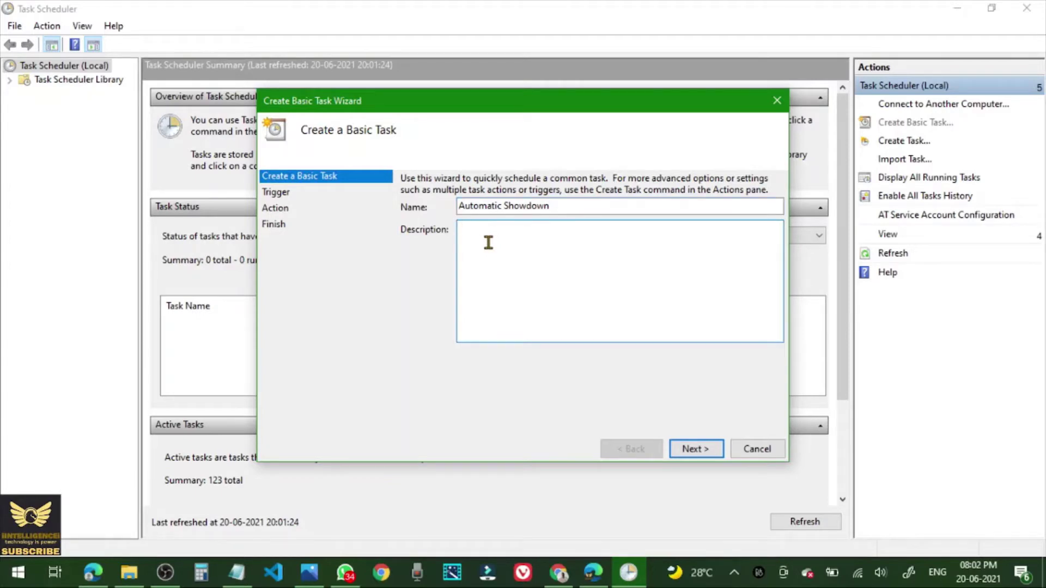
{"action": "type", "text": "This Computer will Automa"}
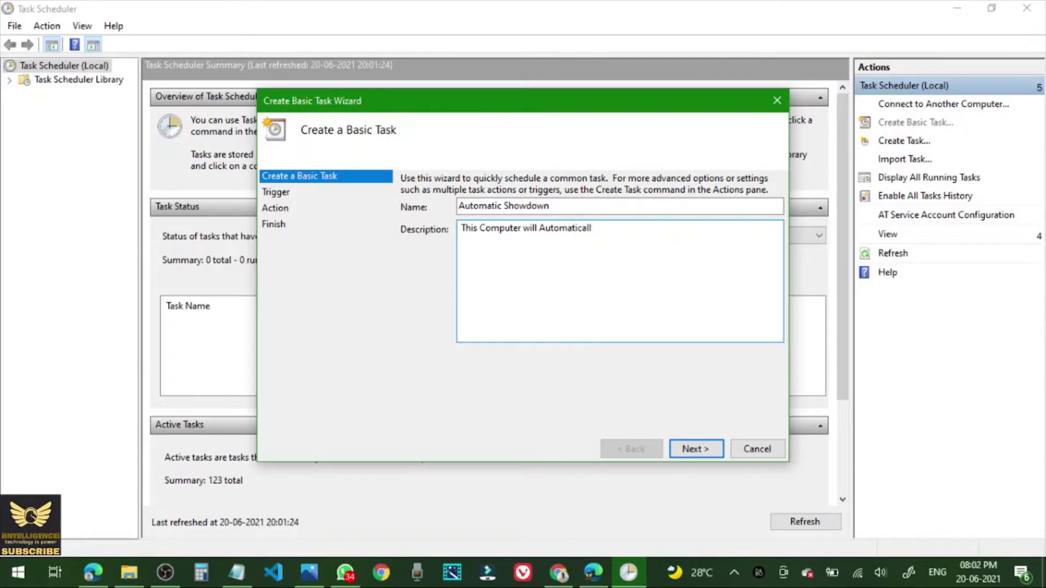
{"action": "type", "text": "tically gets Shutdown"}
{"action": "type", "text": "every day at a par"}
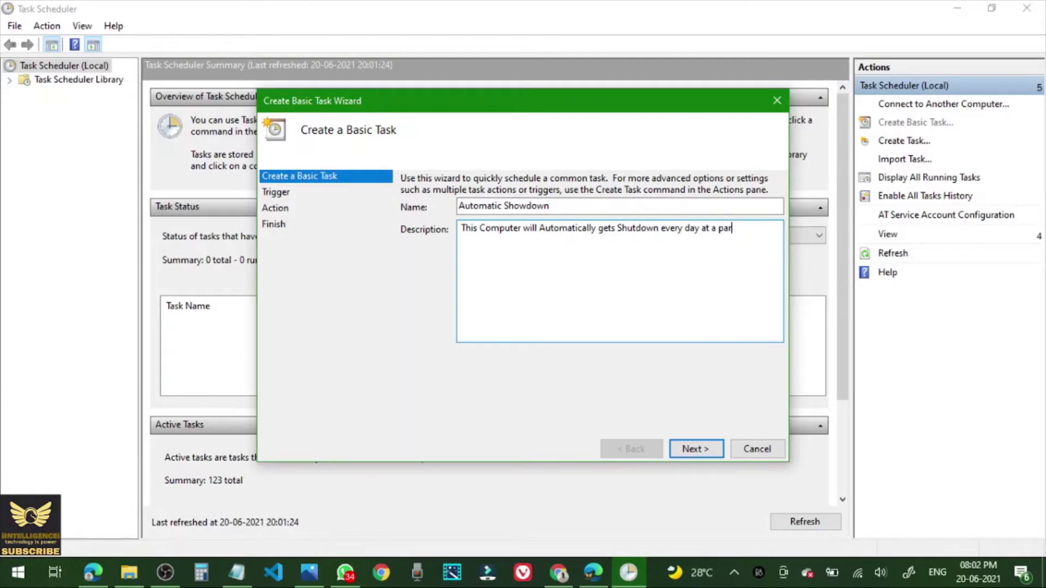
{"action": "type", "text": "uytime"}
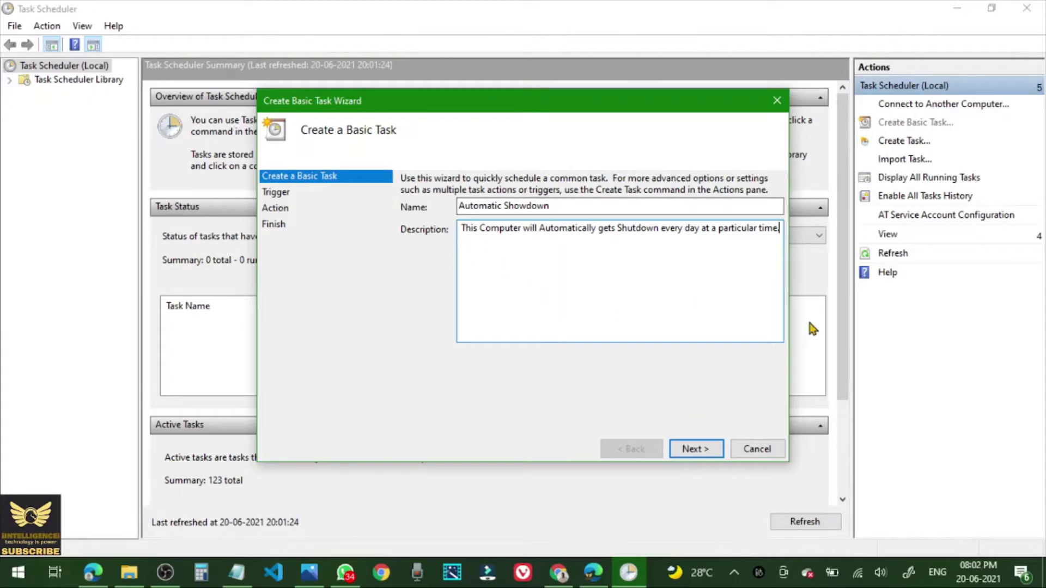
{"action": "left_click", "coordinate": [701, 450]}
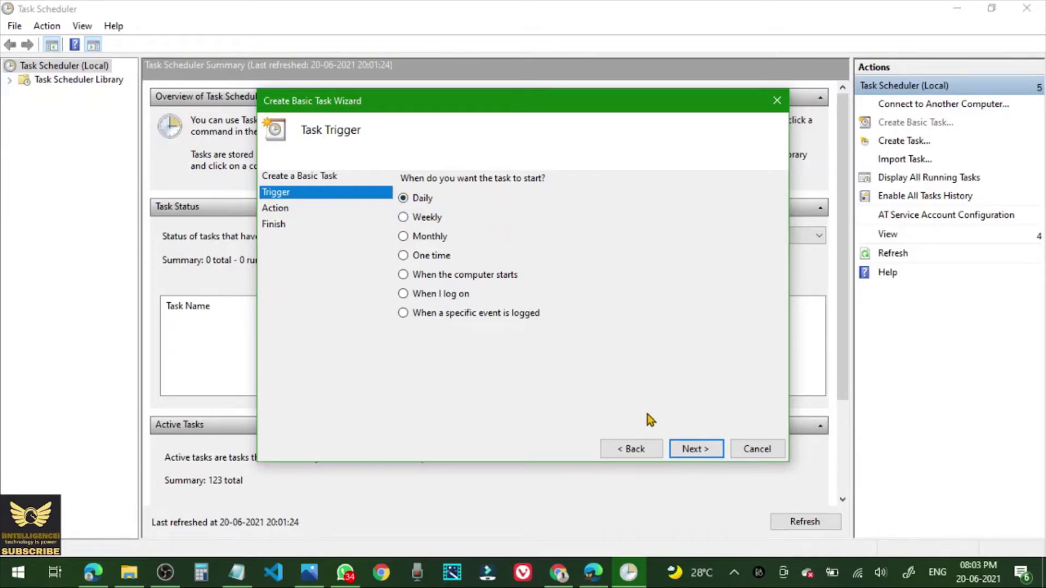
Accept the Daily trigger and keep 20-06-2021 as the start date after checking the calendar
{"action": "left_click", "coordinate": [695, 449]}
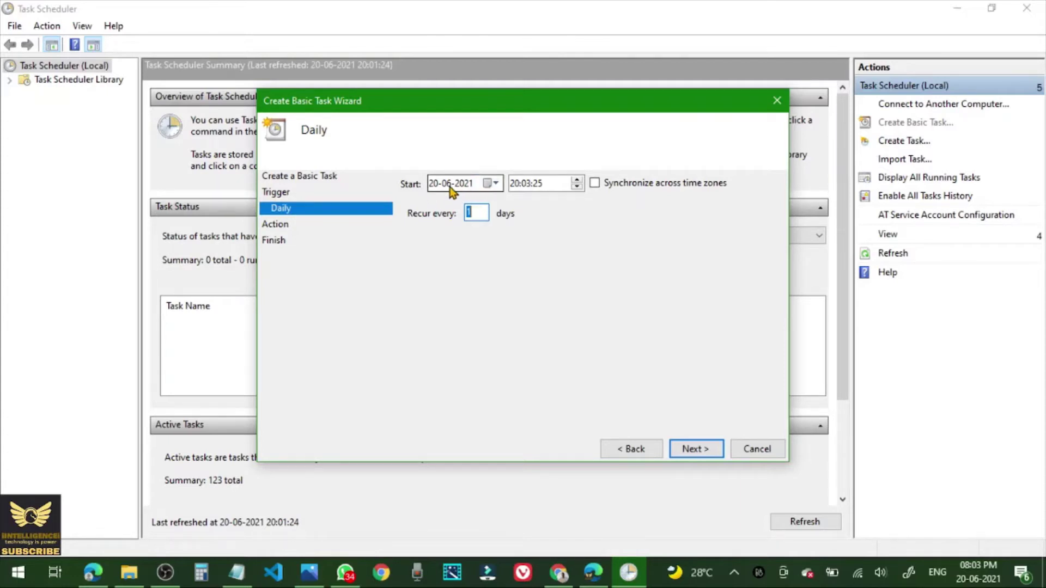
{"action": "left_click", "coordinate": [489, 186]}
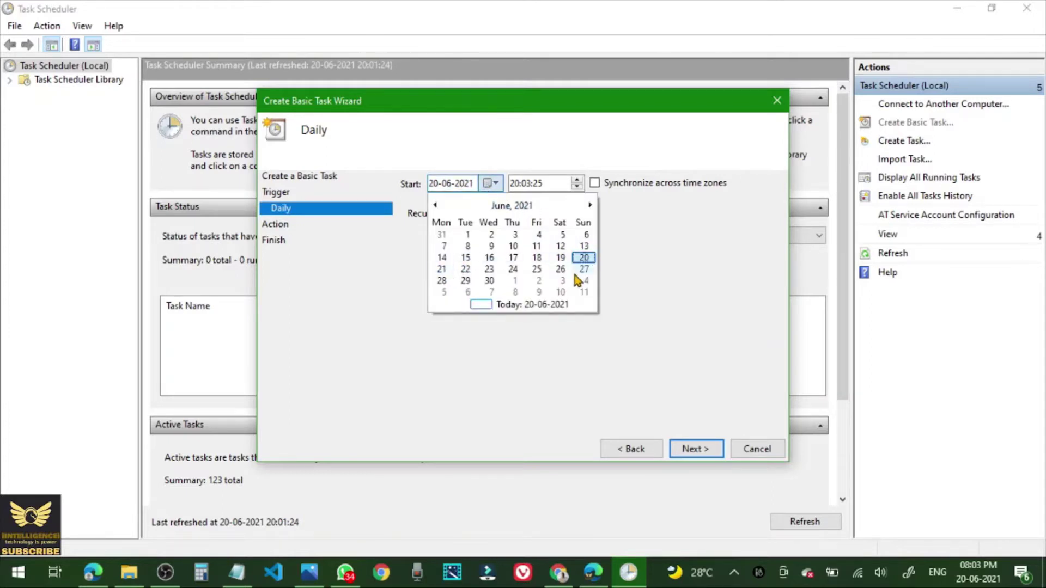
{"action": "left_click", "coordinate": [493, 184]}
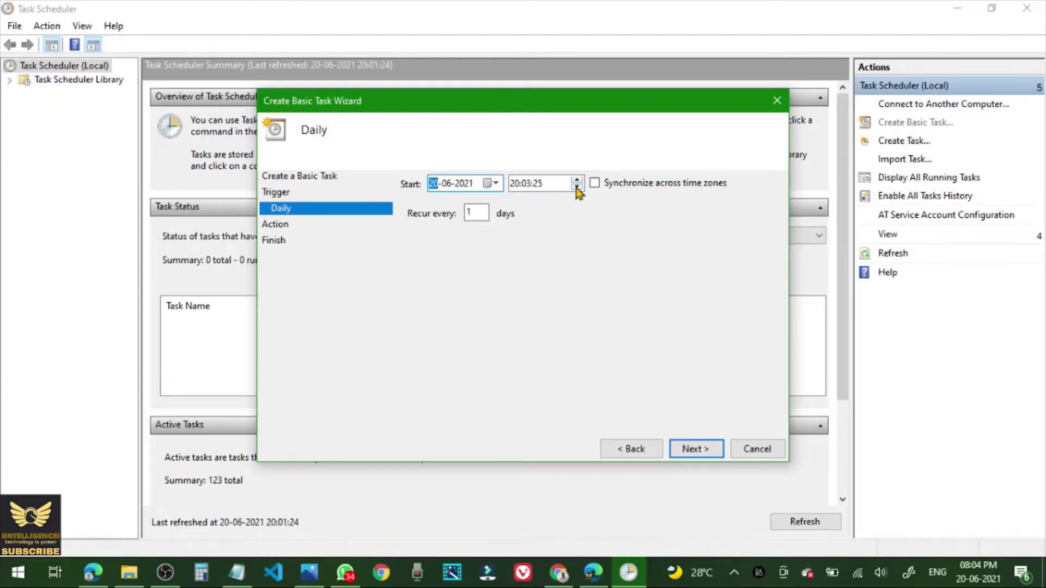
Set the daily start time to 20:30, keep the recurrence at every 1 day, and continue to the action choice
{"action": "left_click", "coordinate": [526, 185]}
{"action": "type", "text": "30"}
{"action": "key", "text": "Right"}
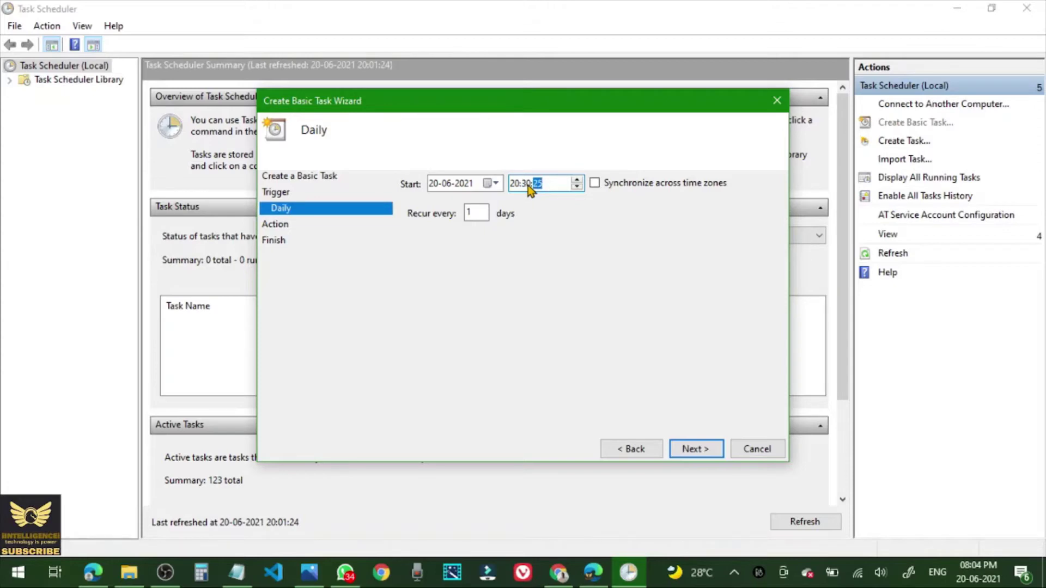
{"action": "type", "text": "00"}
{"action": "left_click", "coordinate": [577, 187]}
{"action": "left_click", "coordinate": [579, 180]}
{"action": "left_click", "coordinate": [579, 179]}
{"action": "left_click", "coordinate": [697, 450]}
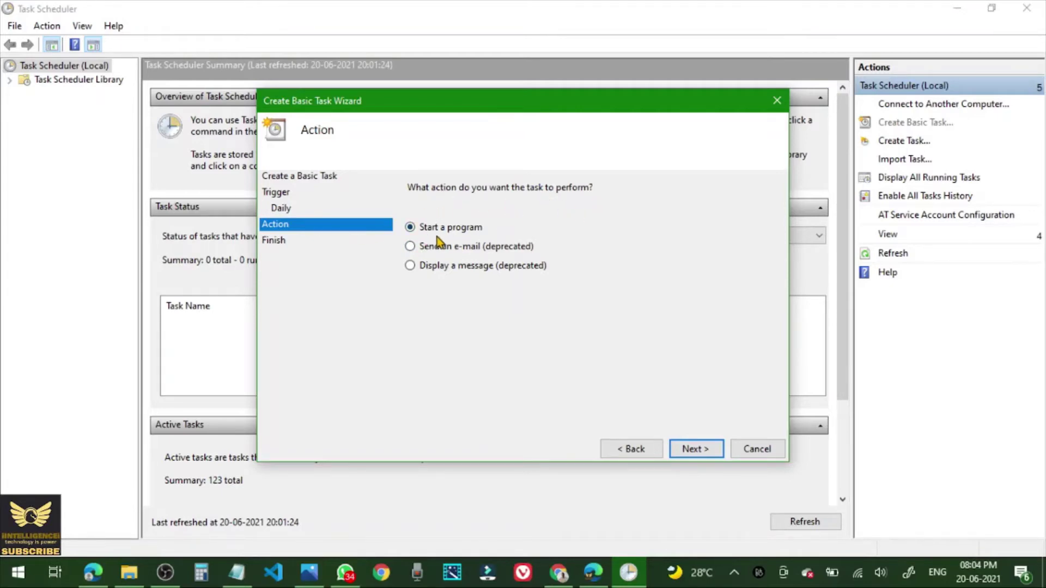
Have the task start the program shutdown.exe with the argument /s and continue to the summary
{"action": "left_click", "coordinate": [700, 451]}
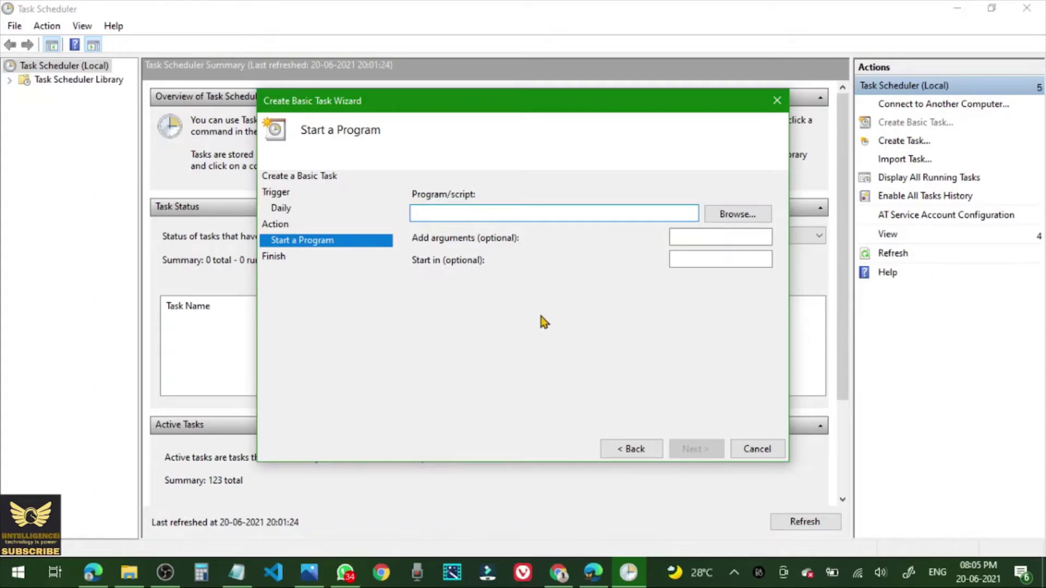
{"action": "type", "text": "sh"}
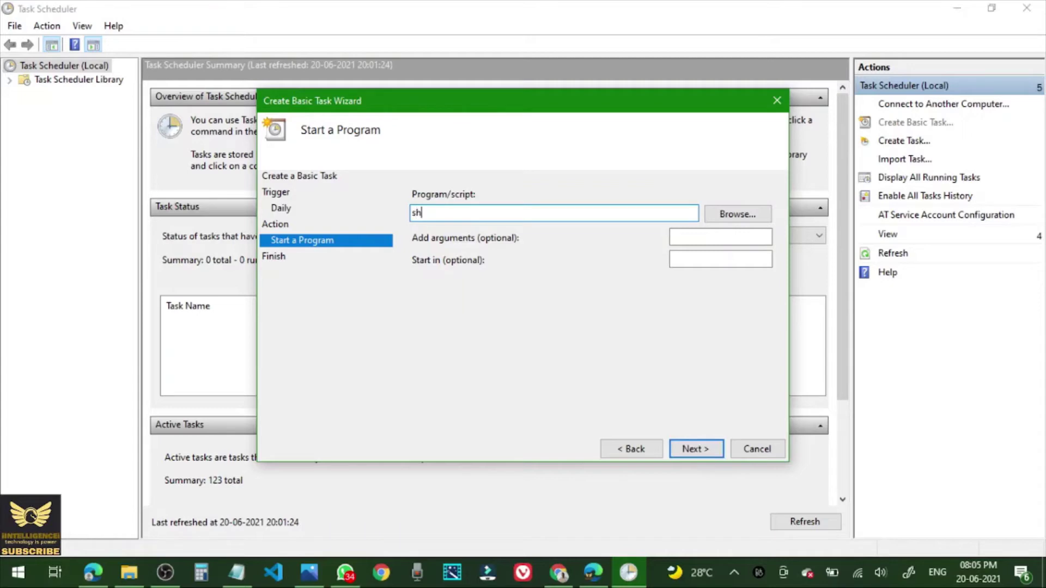
{"action": "type", "text": "utdown.exe"}
{"action": "left_click", "coordinate": [690, 239]}
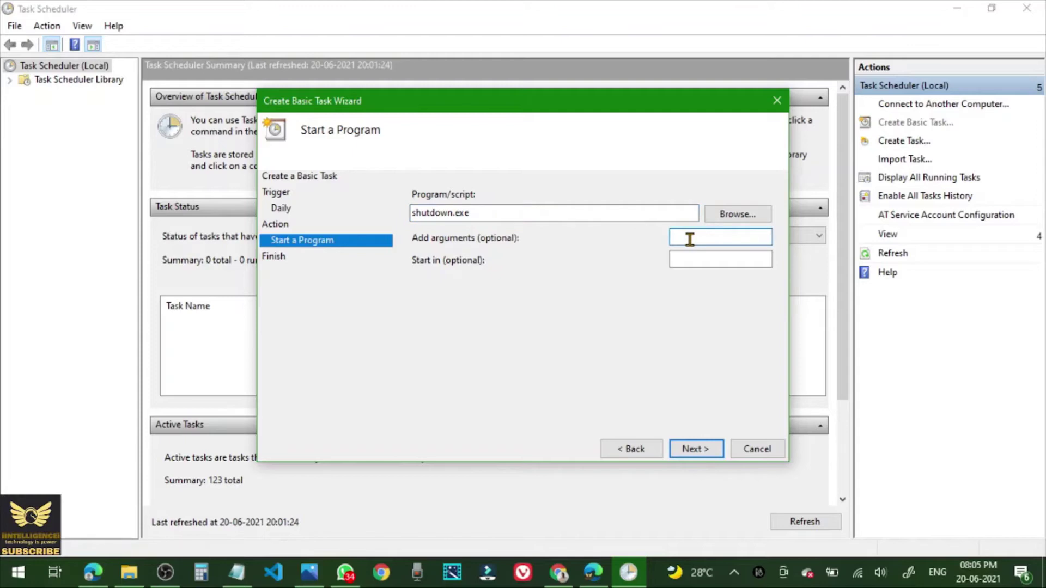
{"action": "type", "text": "/s"}
{"action": "left_click", "coordinate": [693, 450]}
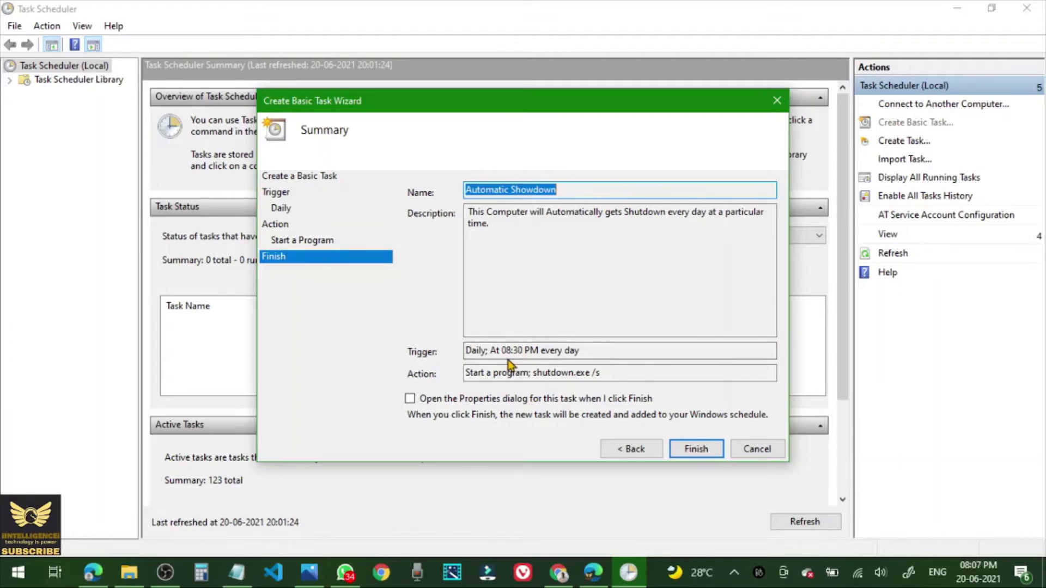
Finish the wizard to create the scheduled shutdown task and look over the Active Tasks list
{"action": "mouse_move", "coordinate": [981, 575]}
{"action": "left_click", "coordinate": [694, 453]}
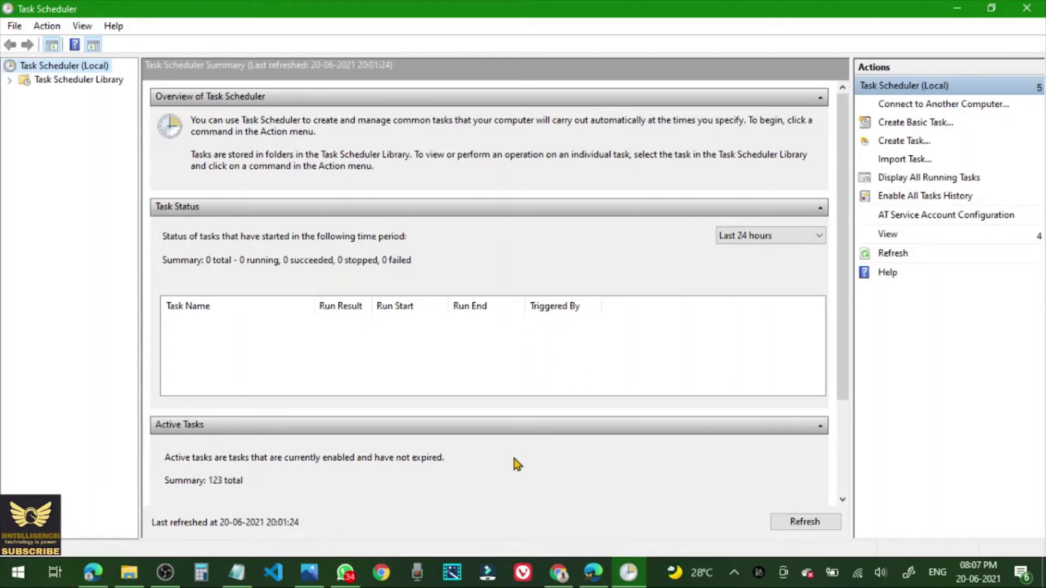
{"action": "scroll", "coordinate": [517, 463], "scroll_direction": "down", "scroll_amount": 3}
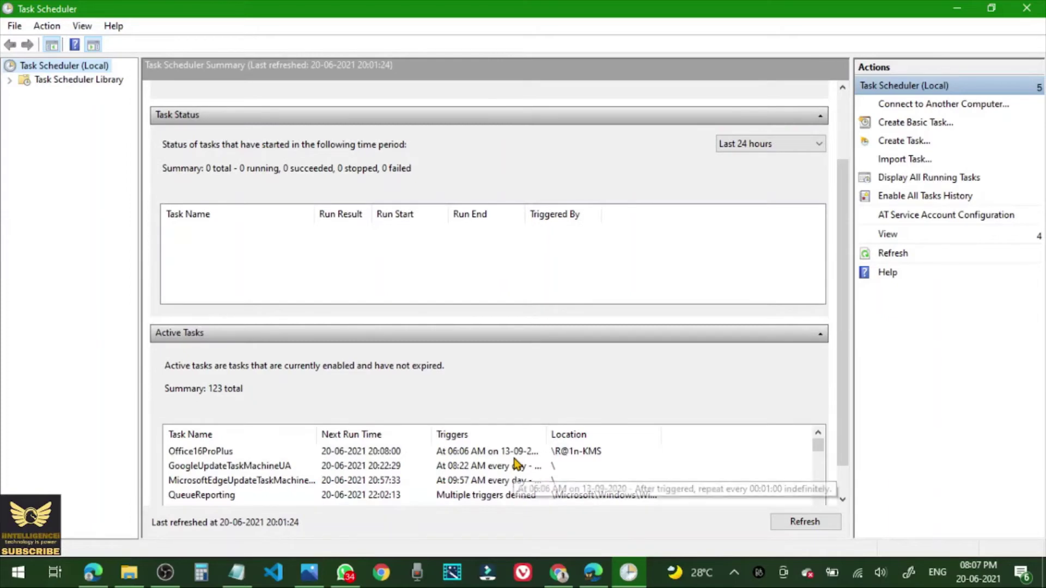
Look through the whole Active Tasks list in the summary for the new shutdown task, then return to the overview
{"action": "scroll", "coordinate": [514, 460], "scroll_direction": "down", "scroll_amount": 2}
{"action": "scroll", "coordinate": [673, 387], "scroll_direction": "down", "scroll_amount": 1}
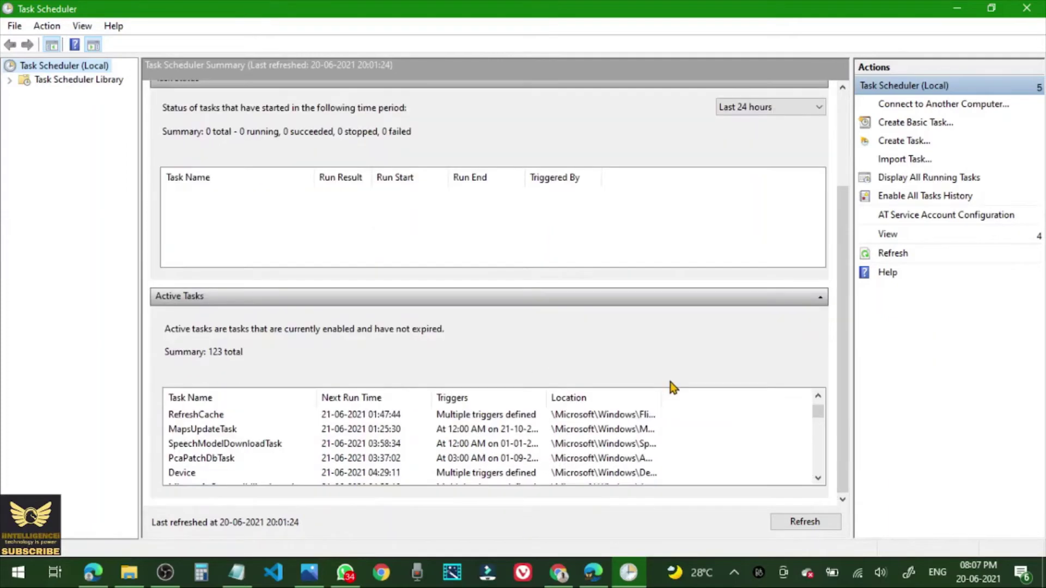
{"action": "scroll", "coordinate": [725, 438], "scroll_direction": "down", "scroll_amount": 10}
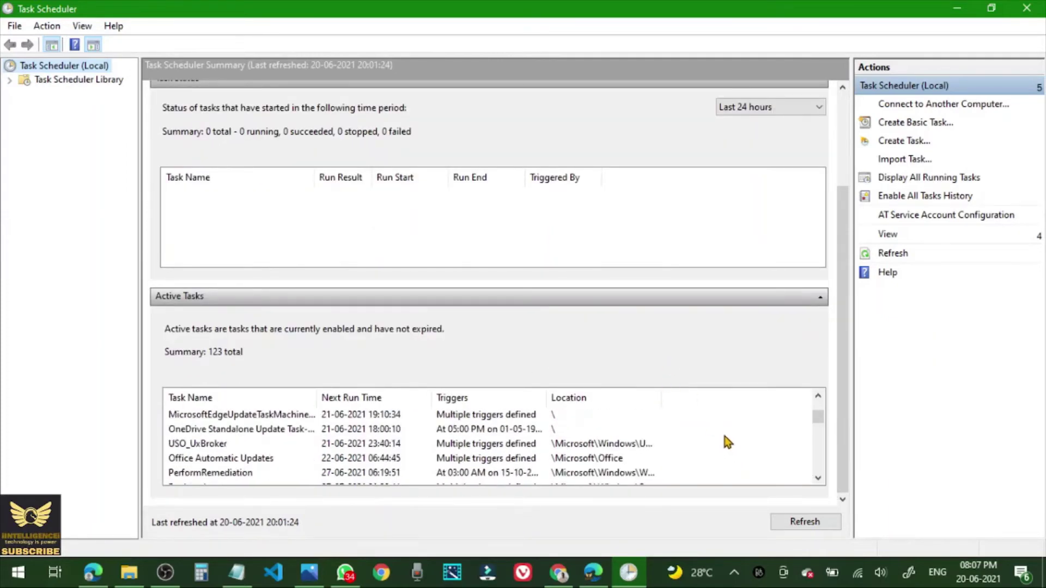
{"action": "scroll", "coordinate": [721, 433], "scroll_direction": "down", "scroll_amount": 20}
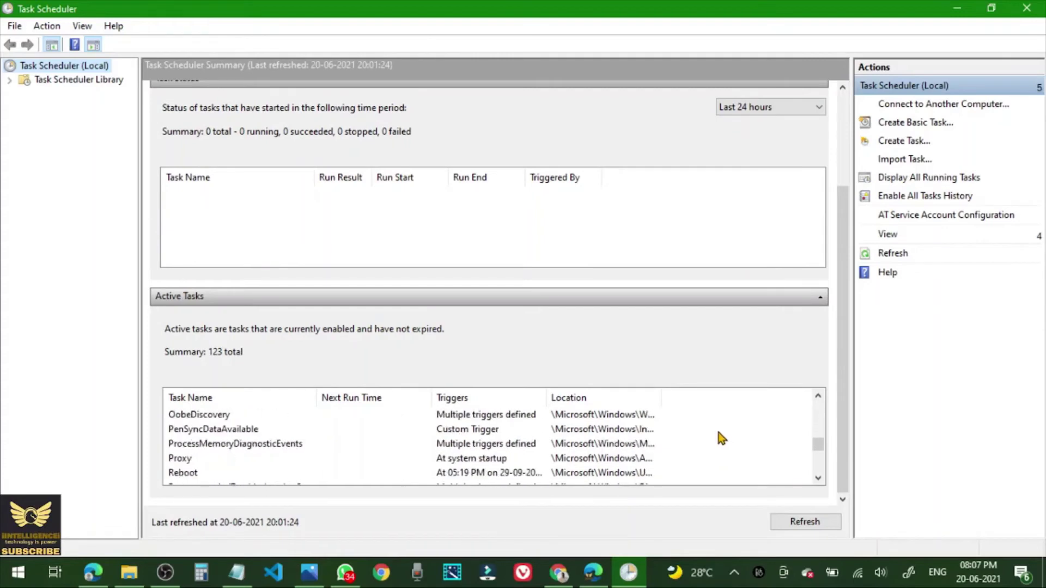
{"action": "scroll", "coordinate": [719, 436], "scroll_direction": "down", "scroll_amount": 10}
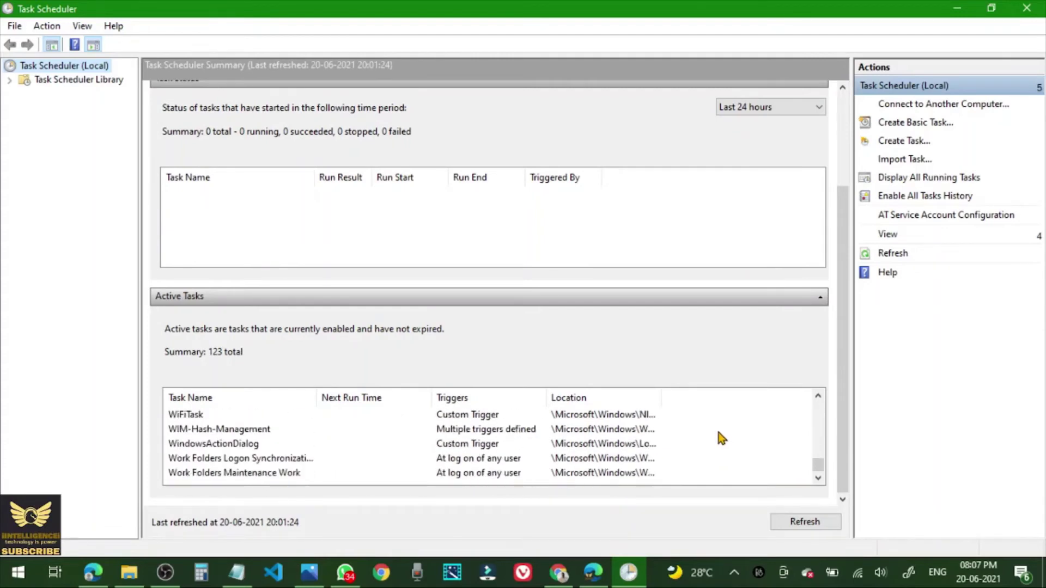
{"action": "scroll", "coordinate": [719, 439], "scroll_direction": "up", "scroll_amount": 20}
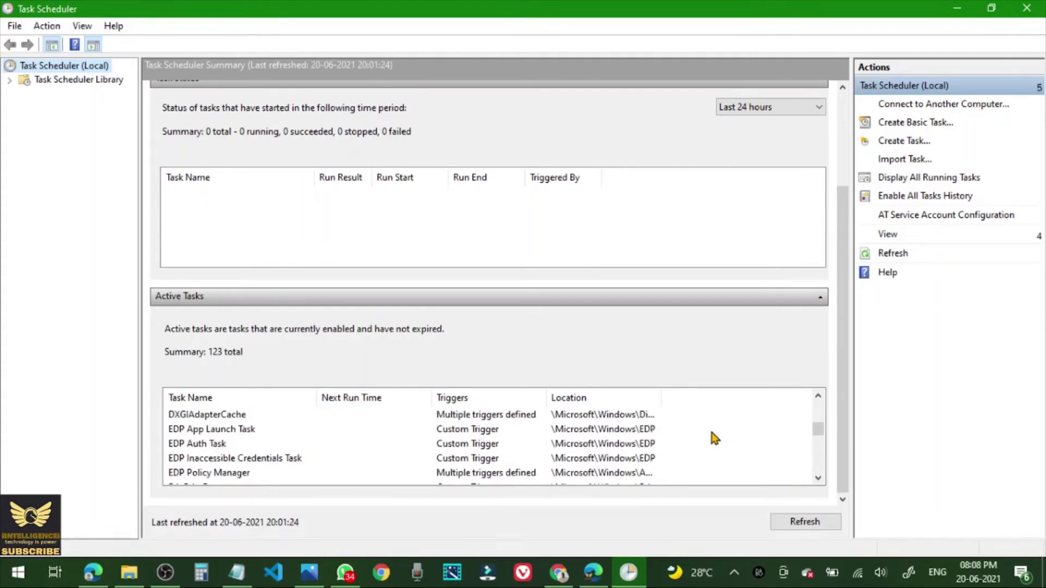
{"action": "scroll", "coordinate": [703, 436], "scroll_direction": "up", "scroll_amount": 5}
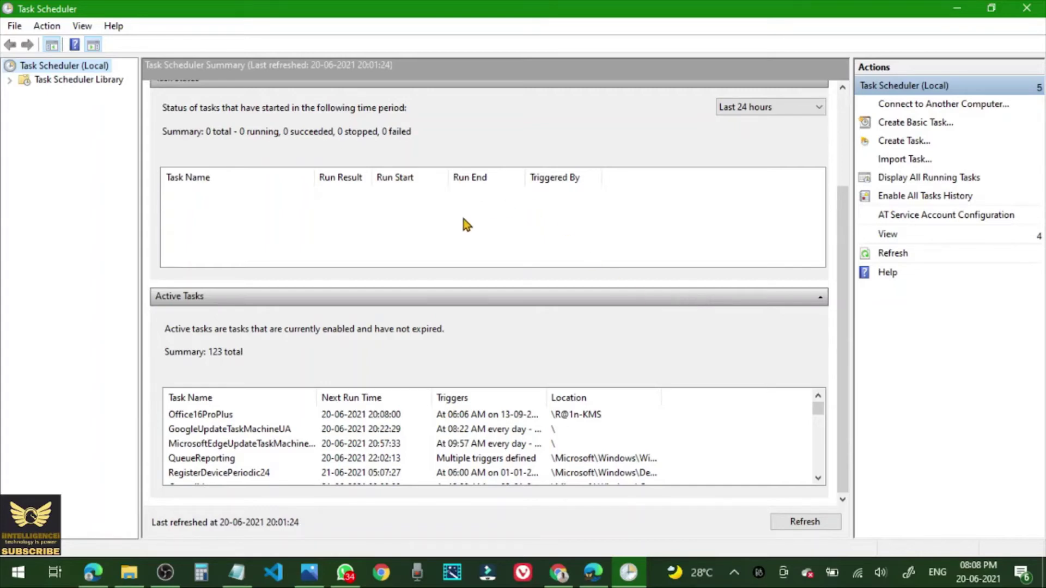
{"action": "left_click_drag", "start_coordinate": [842, 224], "coordinate": [836, 102]}
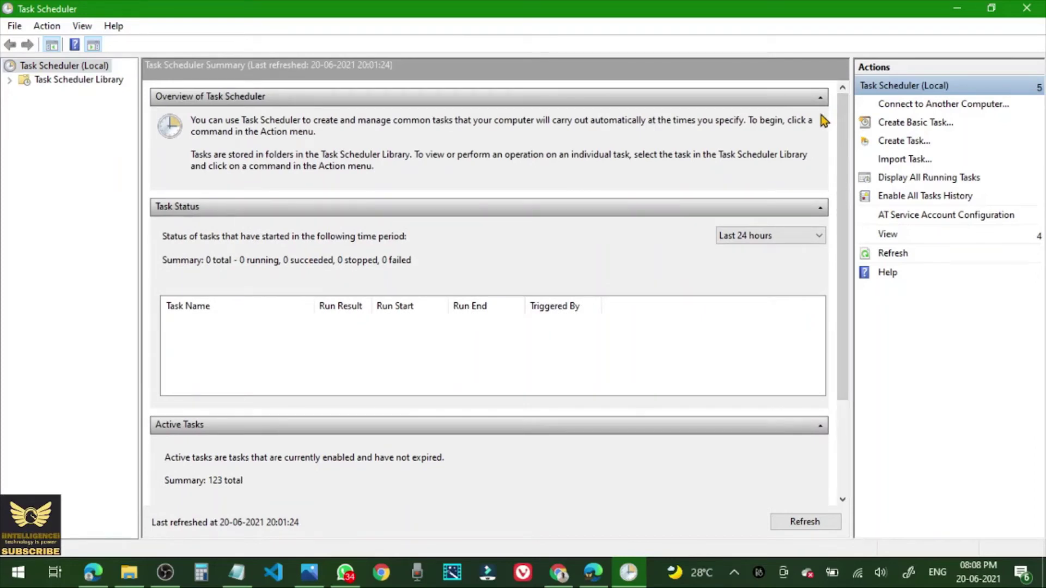
Open the Task Scheduler Library and look through its task list for the new shutdown task
{"action": "left_click", "coordinate": [66, 86]}
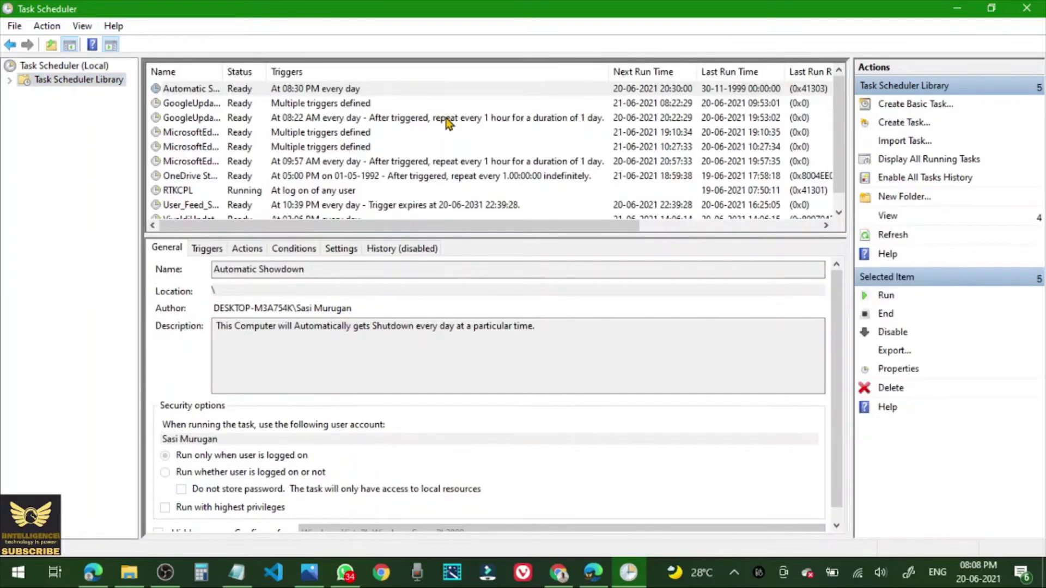
{"action": "scroll", "coordinate": [448, 123], "scroll_direction": "down", "scroll_amount": 1}
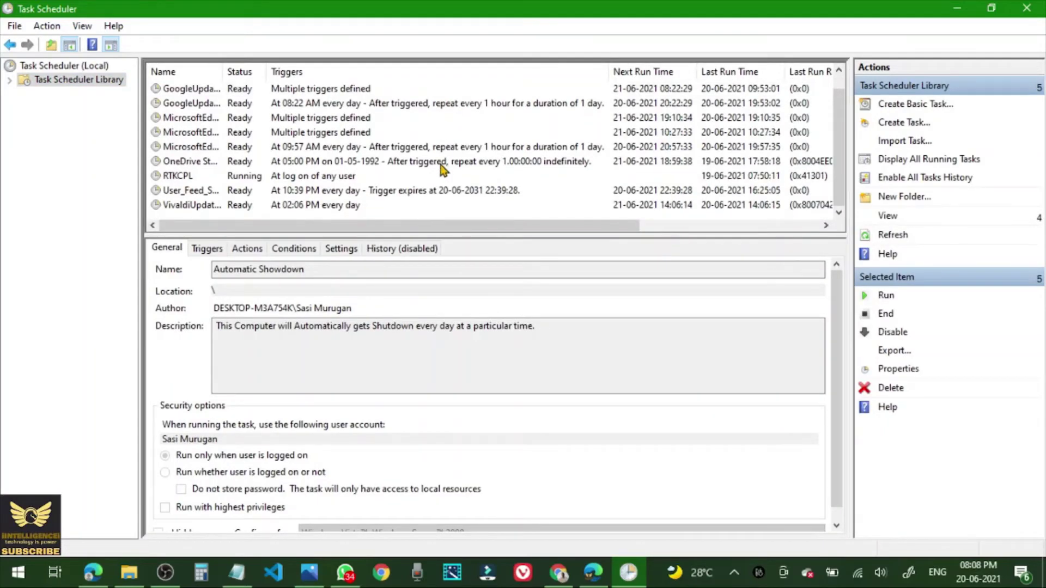
{"action": "scroll", "coordinate": [442, 170], "scroll_direction": "up", "scroll_amount": 1}
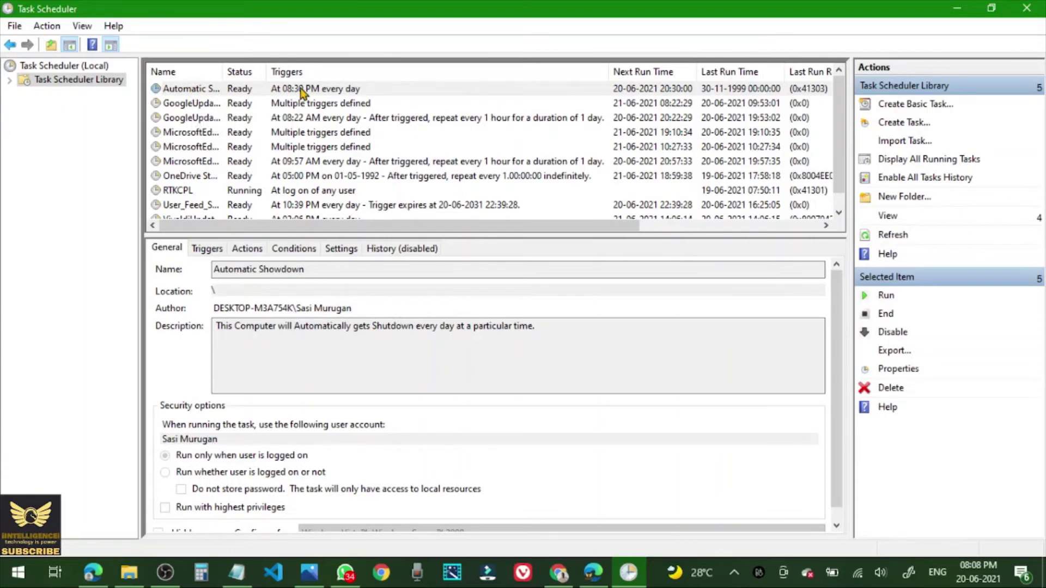
Review the Automatic Showdown task's triggers, actions, conditions and settings in the library, ending on its general details
{"action": "left_click", "coordinate": [206, 90]}
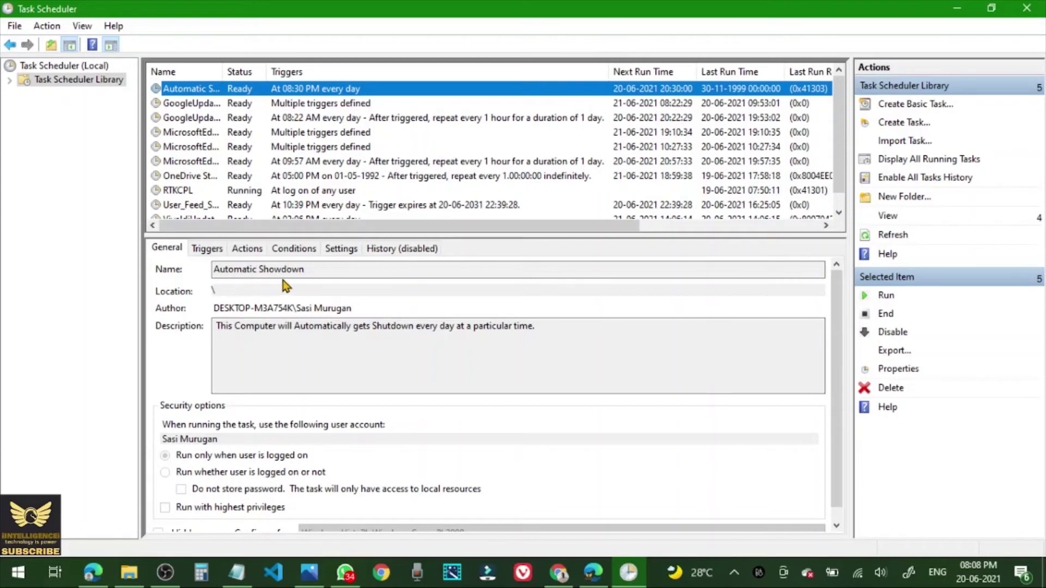
{"action": "left_click", "coordinate": [203, 252]}
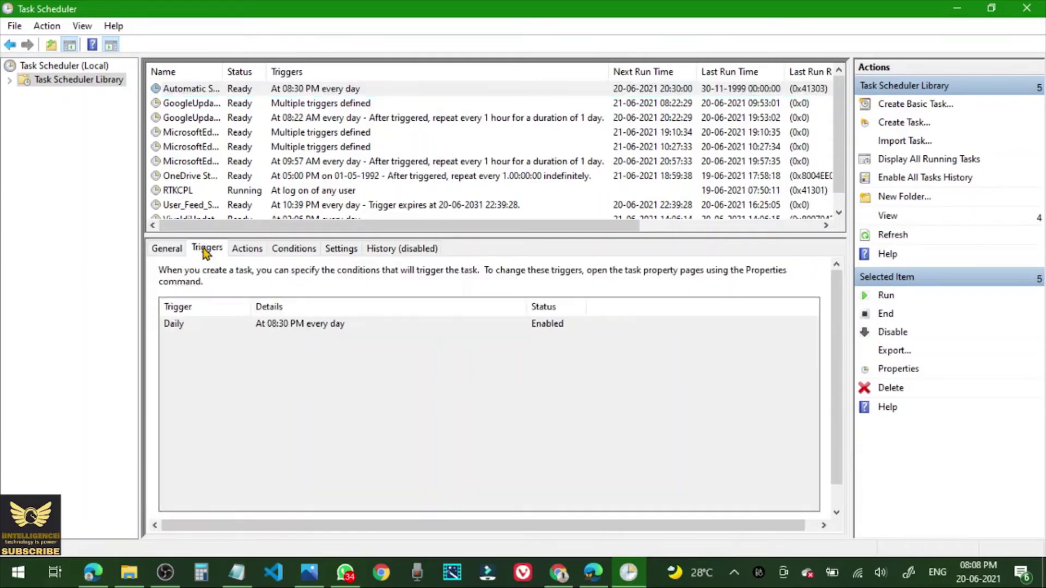
{"action": "left_click", "coordinate": [249, 251]}
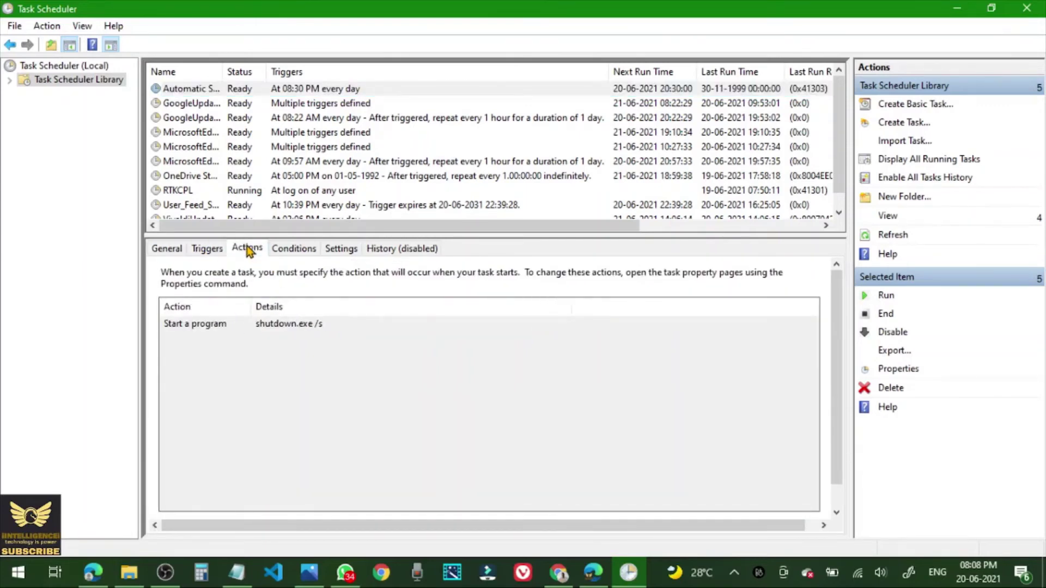
{"action": "left_click", "coordinate": [302, 253]}
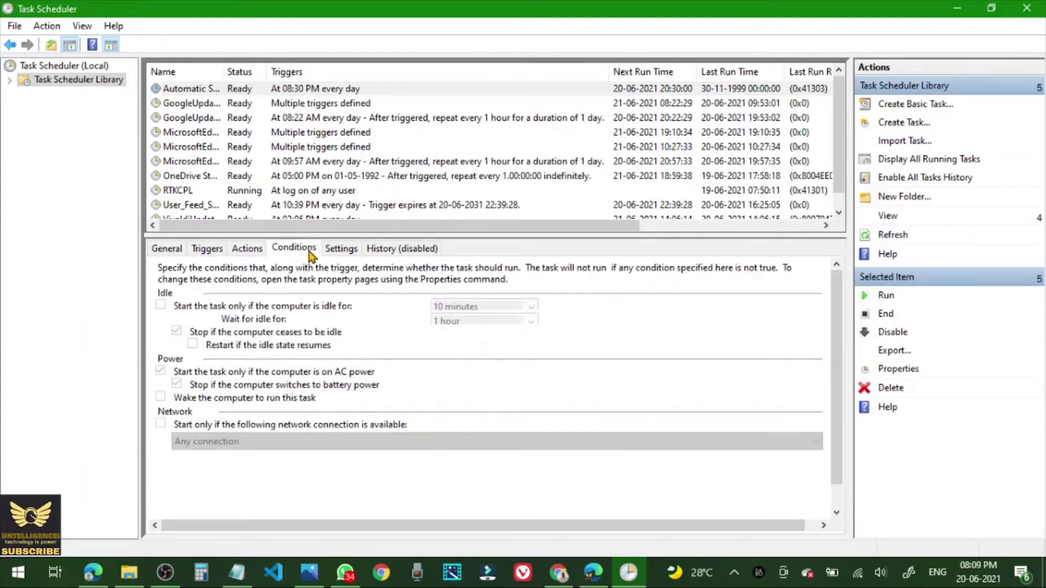
{"action": "left_click", "coordinate": [342, 251]}
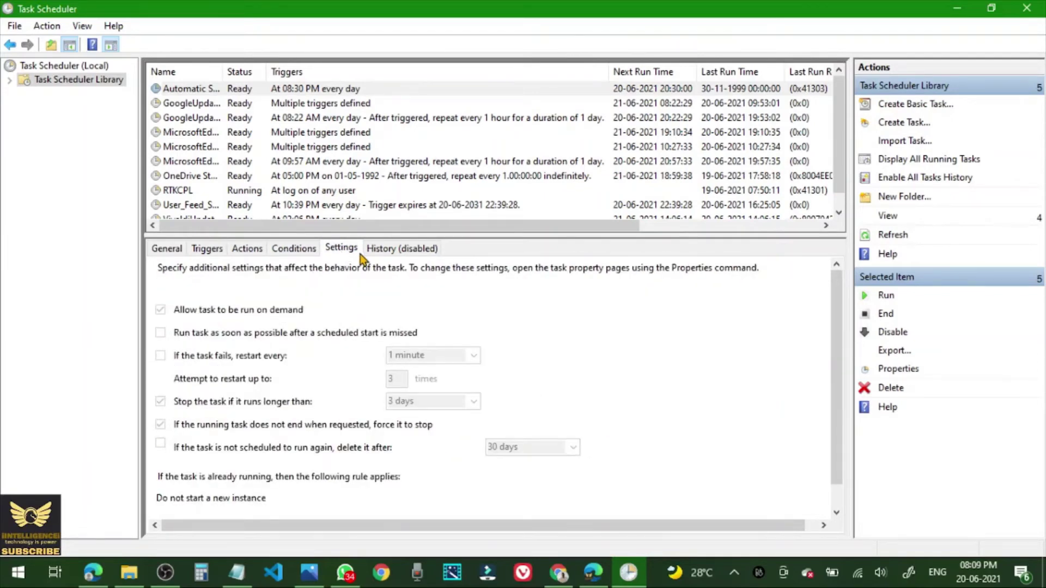
{"action": "left_click", "coordinate": [168, 250]}
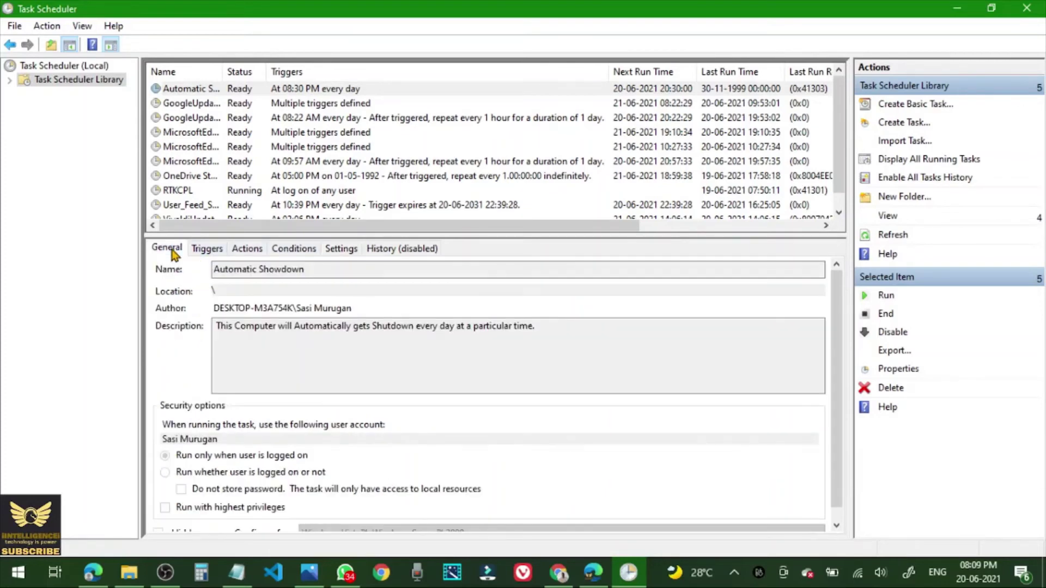
Edit the daily trigger in the Automatic Showdown task's properties to start at 20:20:00 and save the task
{"action": "left_click", "coordinate": [214, 91]}
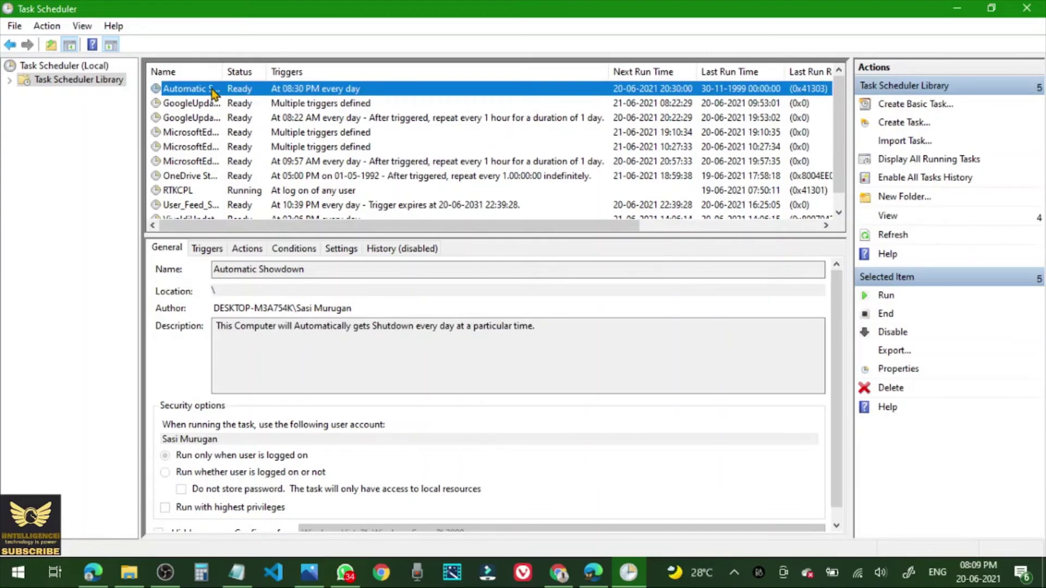
{"action": "right_click", "coordinate": [214, 94]}
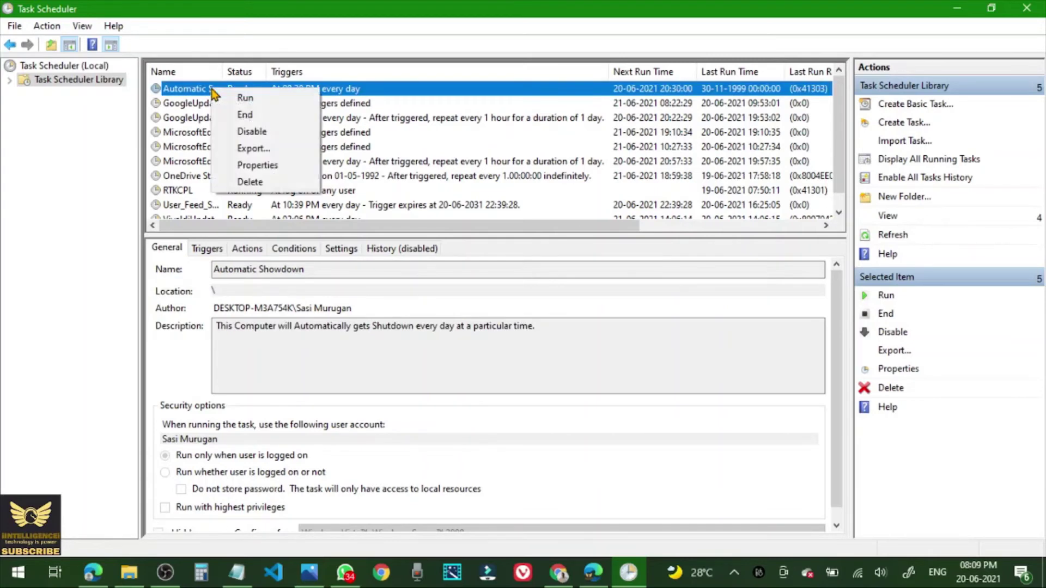
{"action": "left_click", "coordinate": [257, 165]}
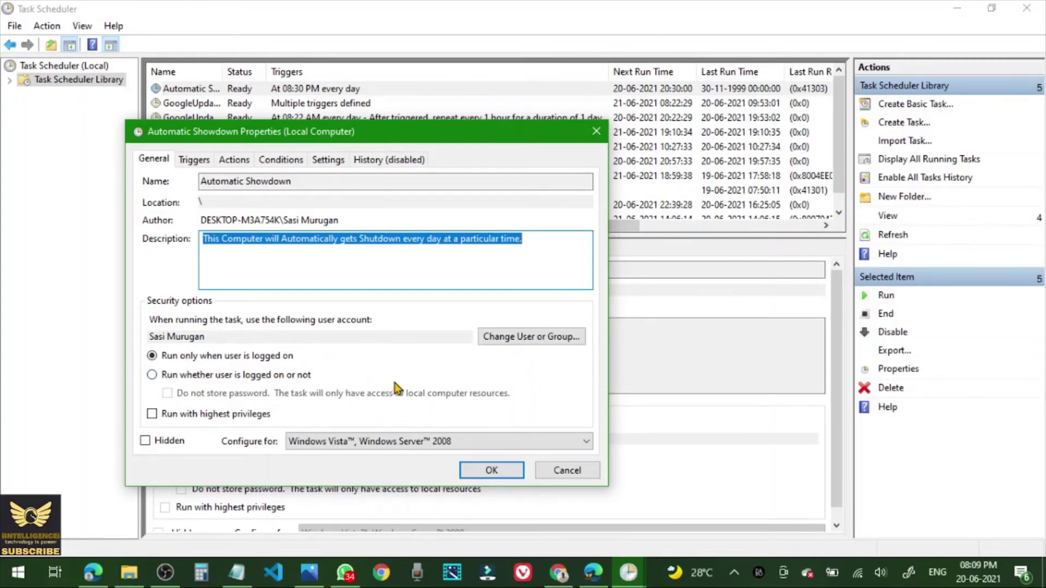
{"action": "left_click", "coordinate": [194, 164]}
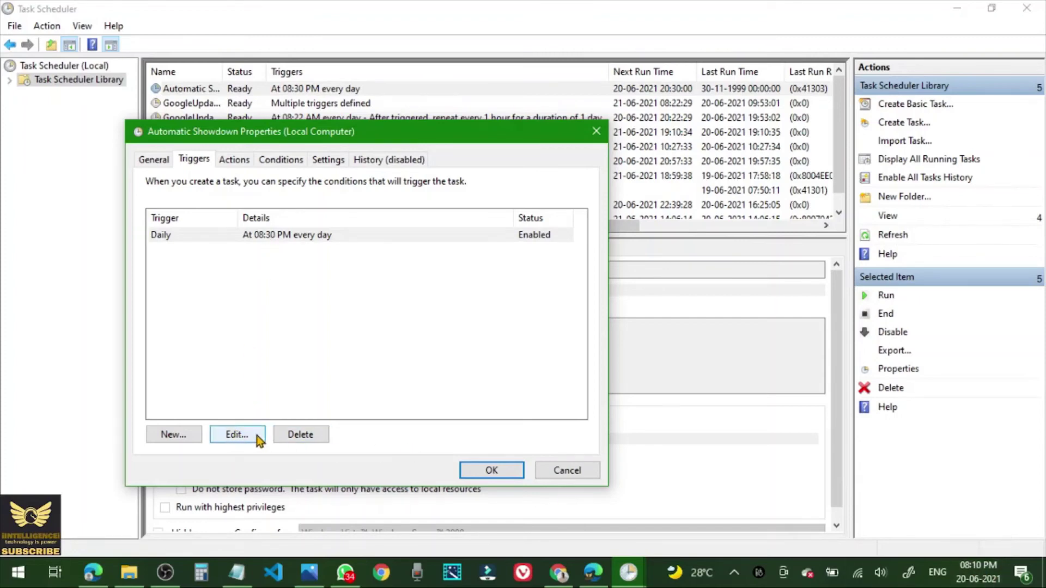
{"action": "left_click", "coordinate": [234, 435]}
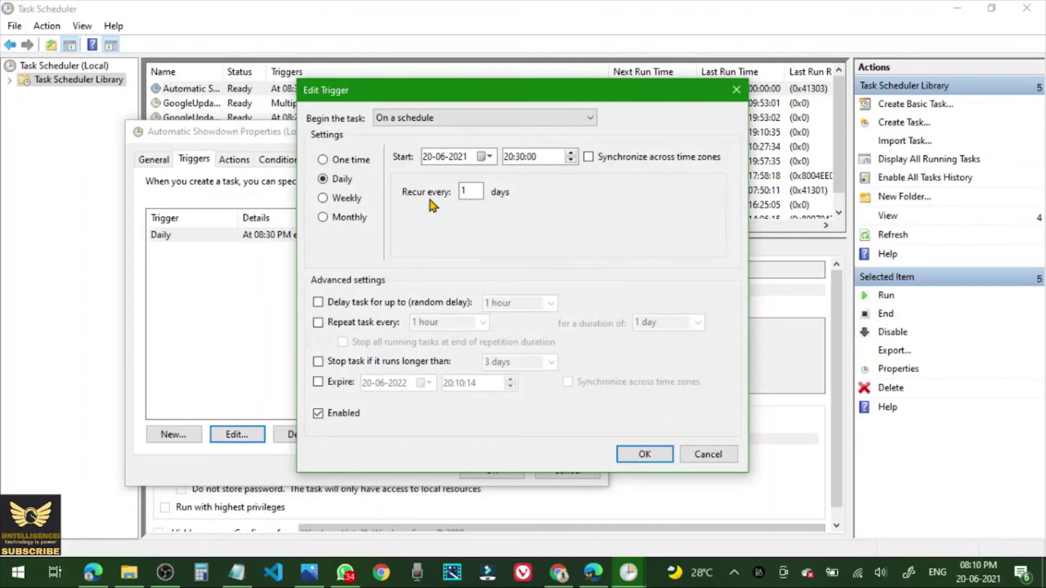
{"action": "left_click", "coordinate": [521, 157]}
{"action": "left_click", "coordinate": [644, 457]}
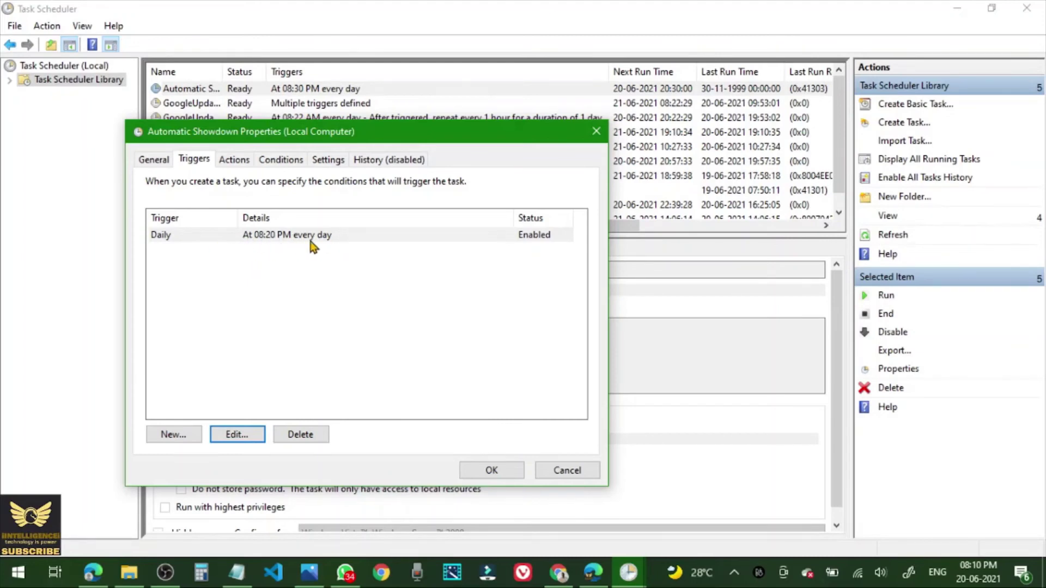
{"action": "left_click", "coordinate": [492, 470]}
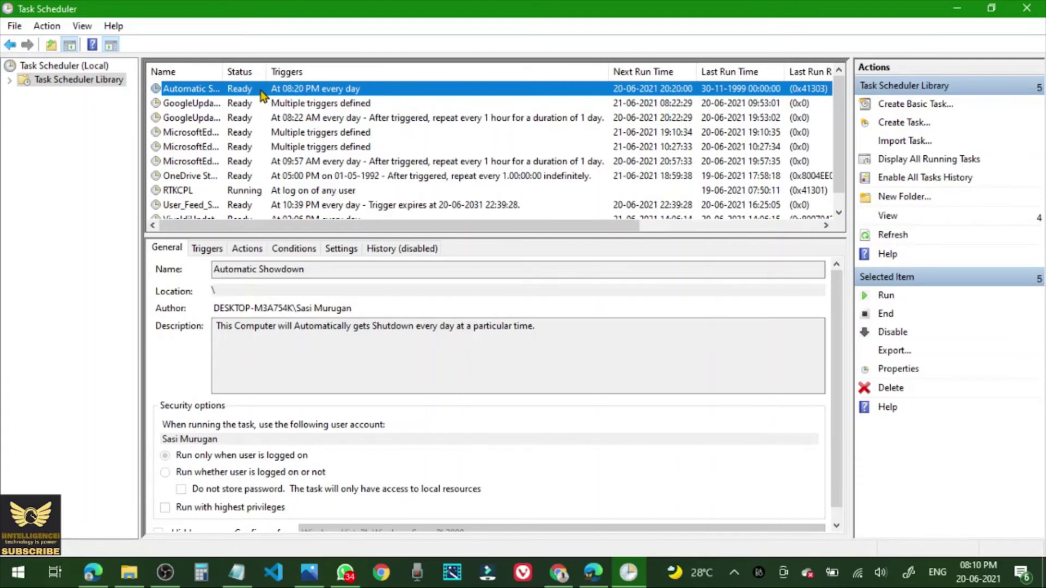
Reopen the Automatic Showdown task's properties, check its triggers, actions, conditions and general options, and close them with OK
{"action": "right_click", "coordinate": [245, 91]}
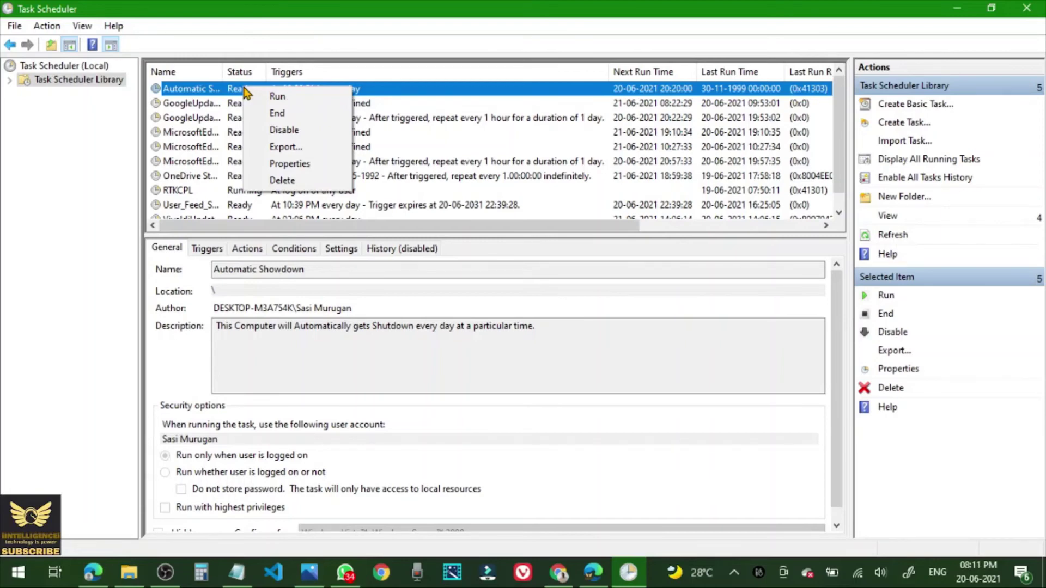
{"action": "left_click", "coordinate": [302, 166]}
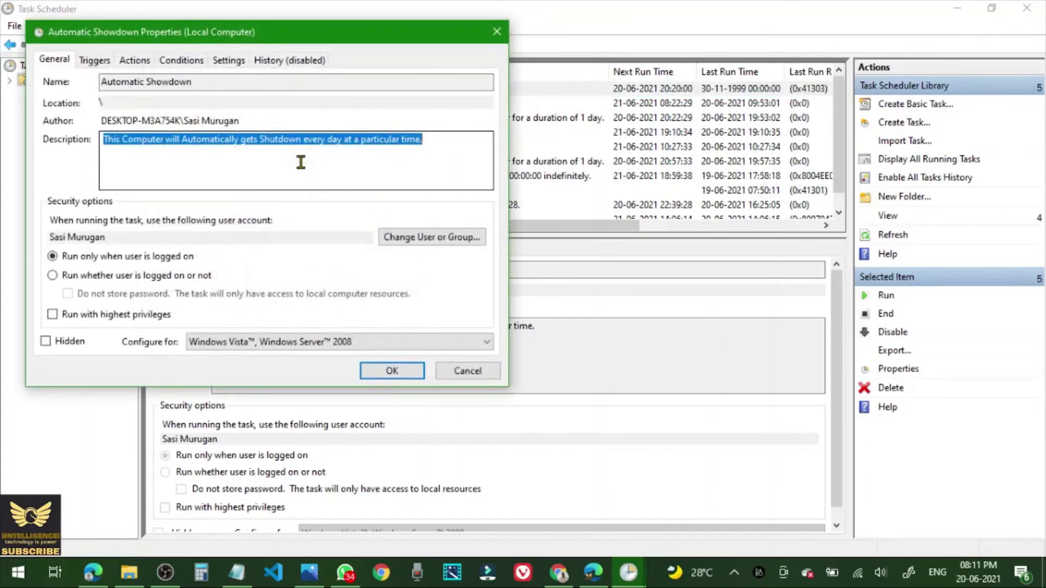
{"action": "left_click", "coordinate": [95, 61]}
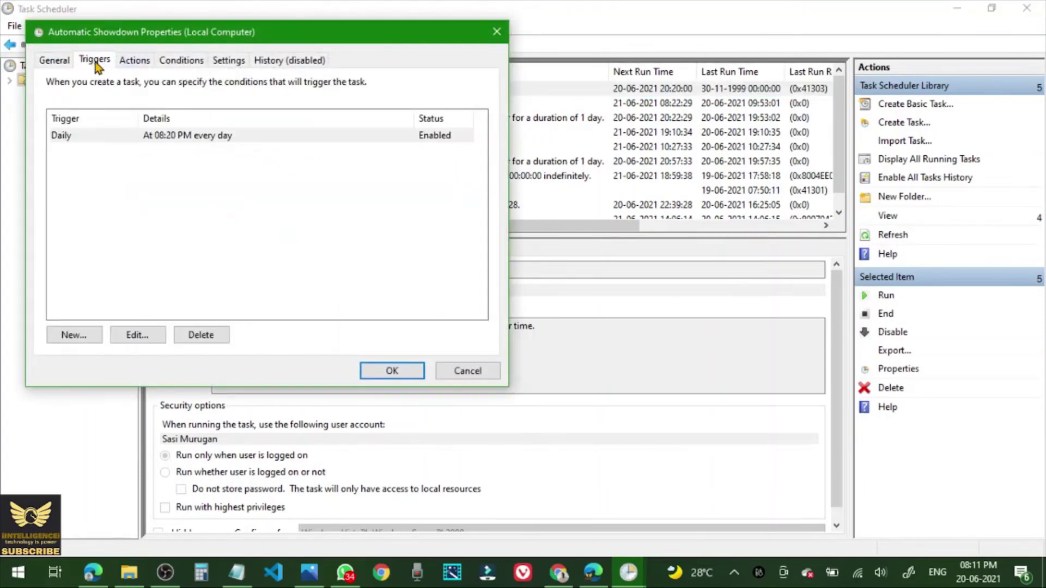
{"action": "left_click", "coordinate": [140, 65]}
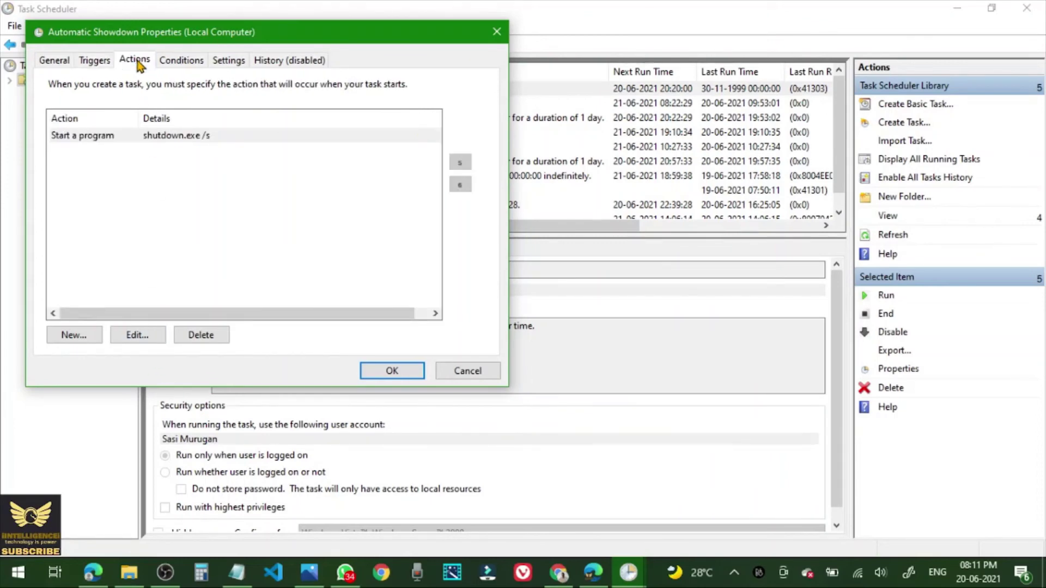
{"action": "left_click", "coordinate": [180, 61]}
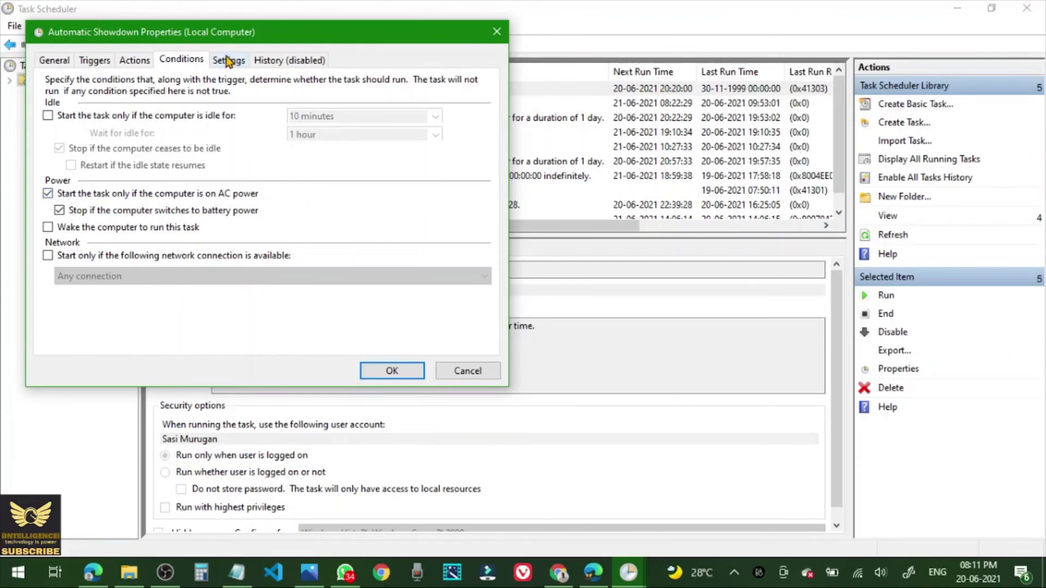
{"action": "left_click", "coordinate": [57, 62]}
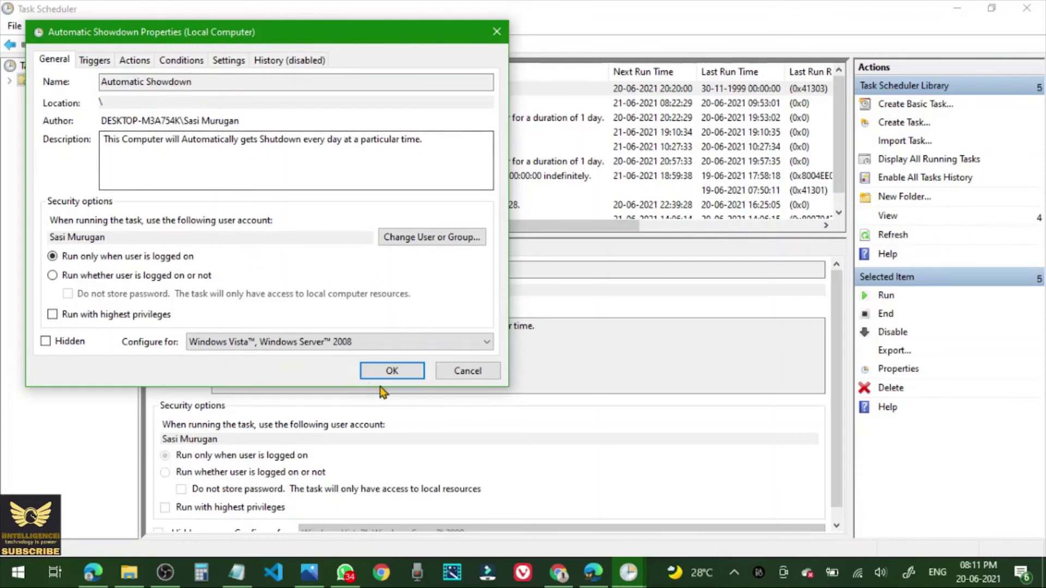
{"action": "left_click", "coordinate": [91, 61]}
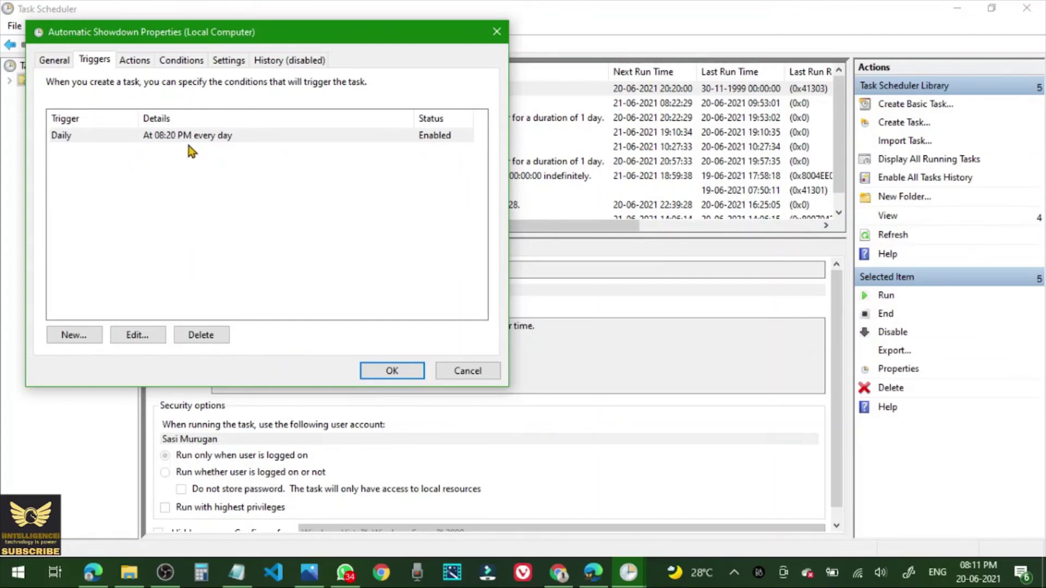
{"action": "left_click", "coordinate": [393, 372]}
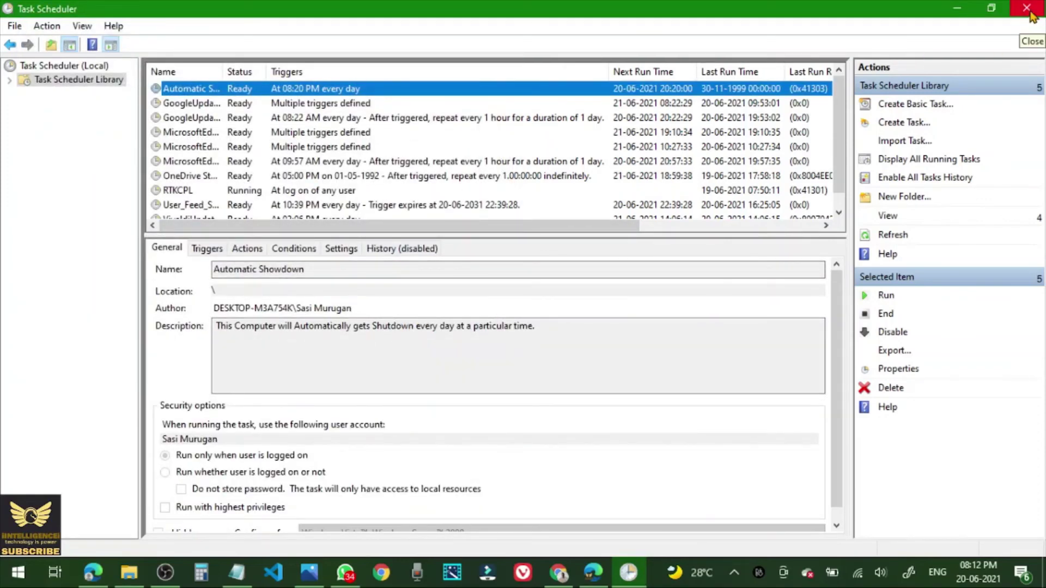
Close Task Scheduler, minimize the File Explorer search results and refresh the desktop
{"action": "left_click", "coordinate": [1028, 10]}
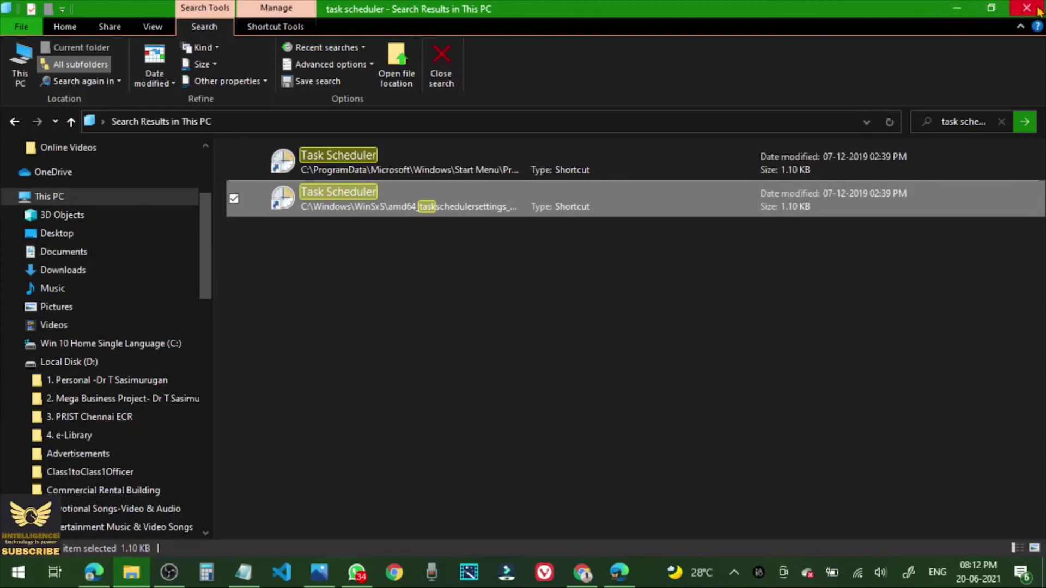
{"action": "left_click", "coordinate": [957, 9]}
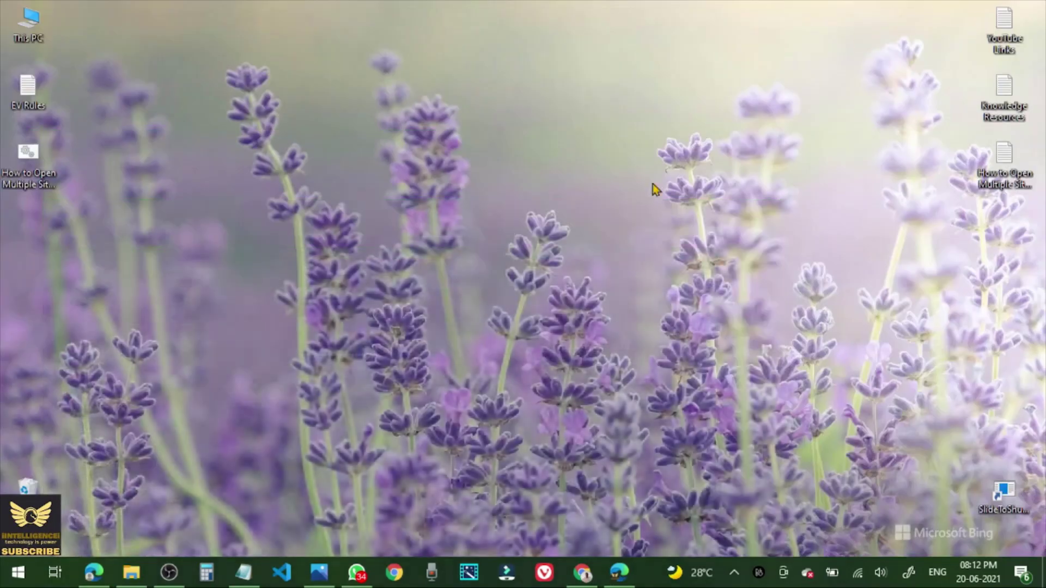
{"action": "right_click", "coordinate": [439, 216]}
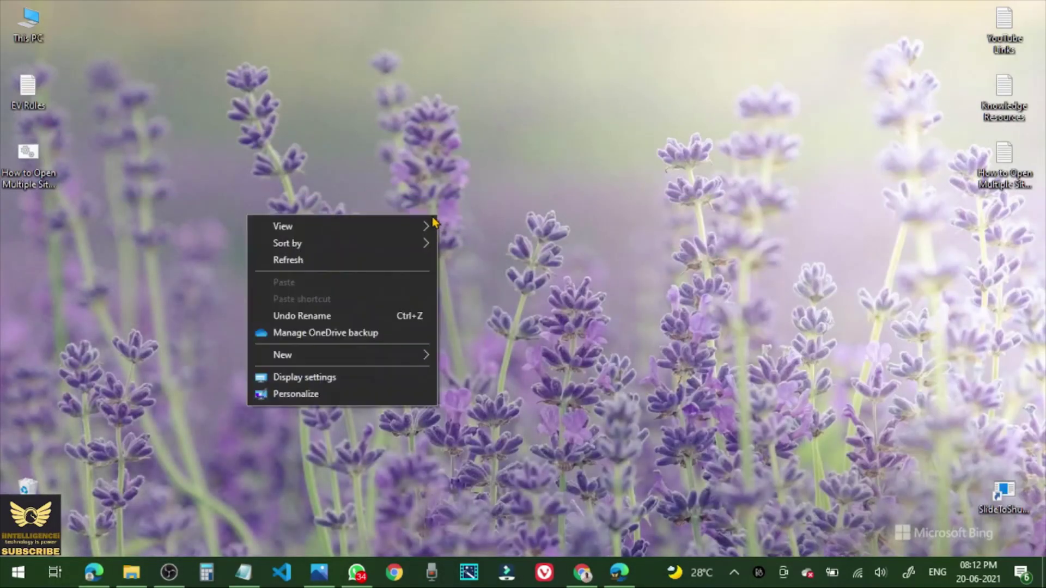
{"action": "left_click", "coordinate": [325, 262]}
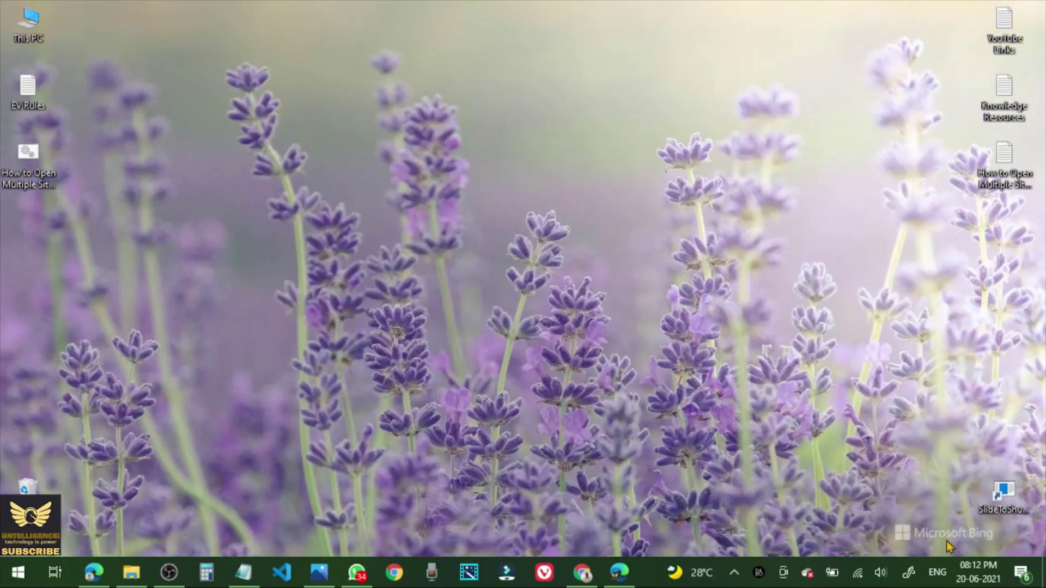